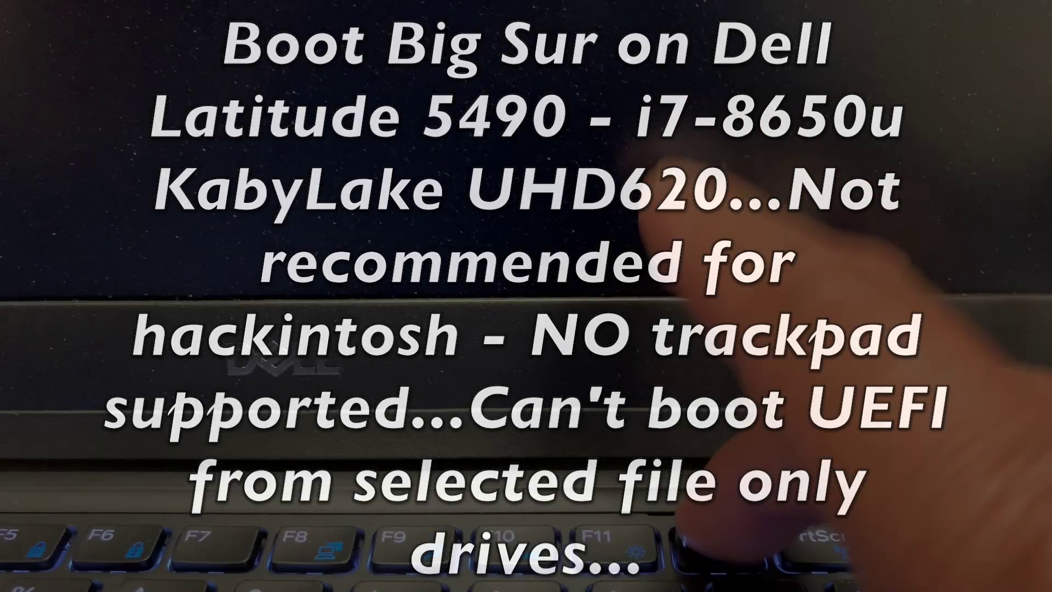
Boot from the Kingston USB drive and start the Catalina_SSD volume from the OpenCore picker.
key(Down)
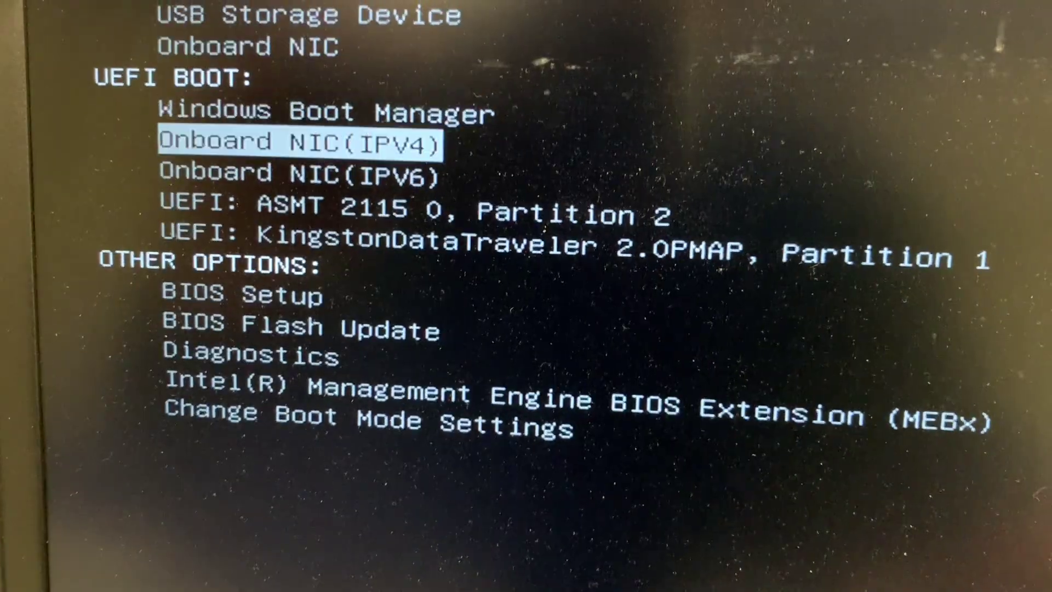
key(Down)
key(Down)
key(Down)
key(Return)
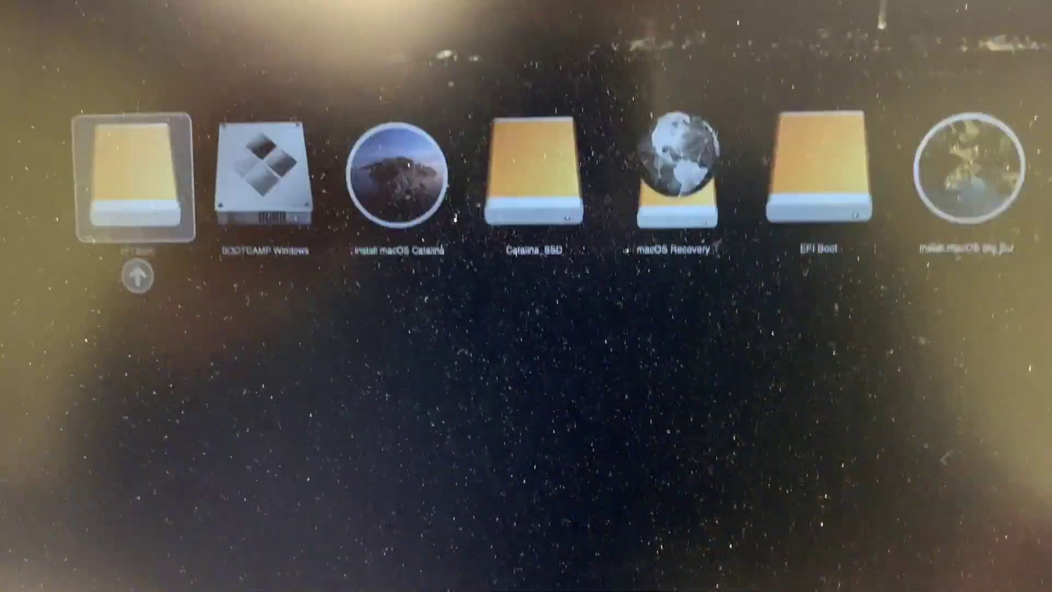
key(Right)
key(Right)
key(Right)
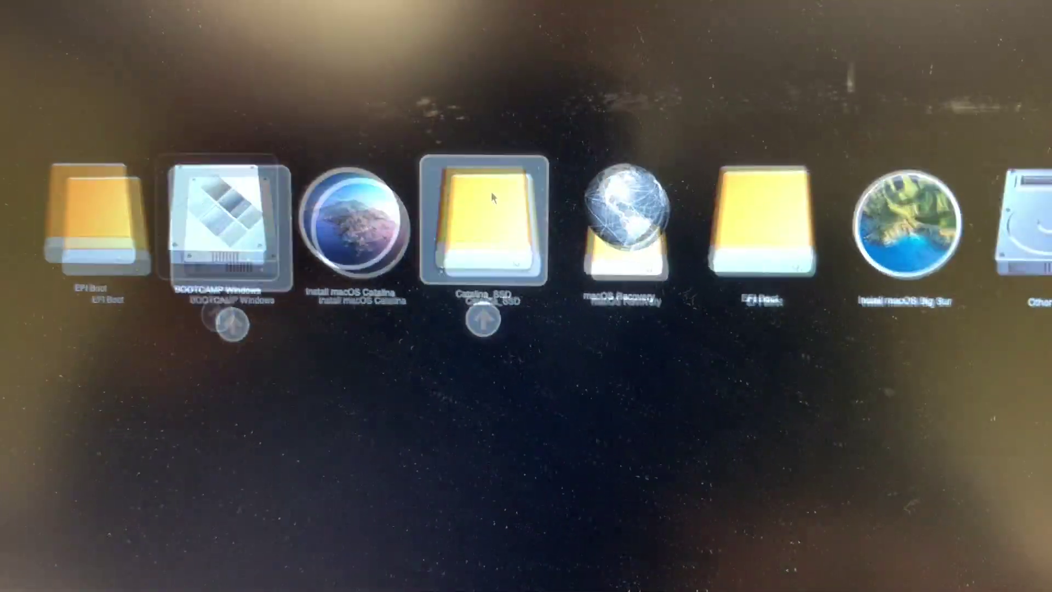
key(Return)
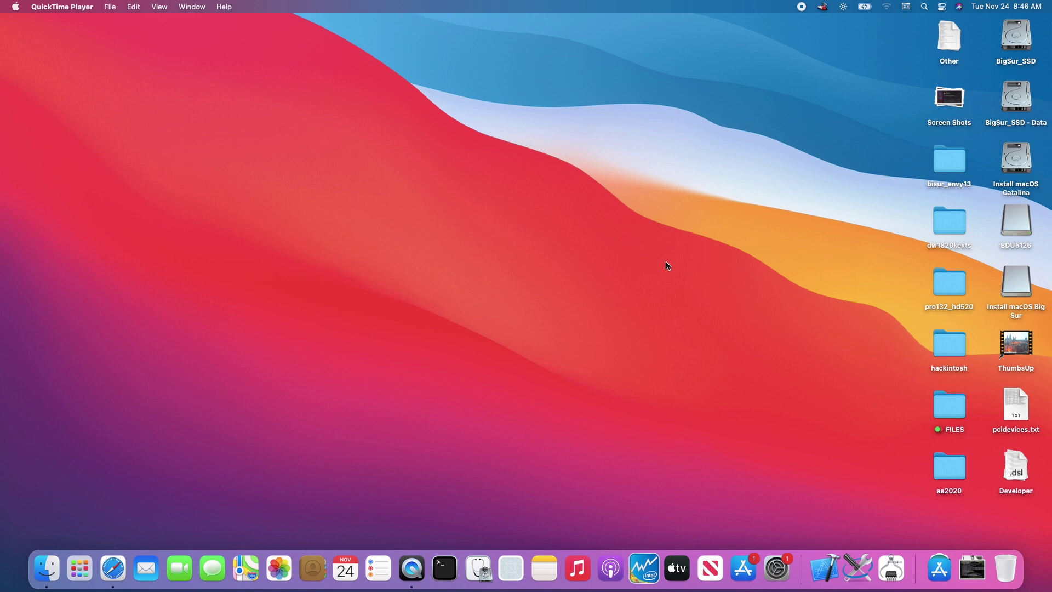
click(18, 4)
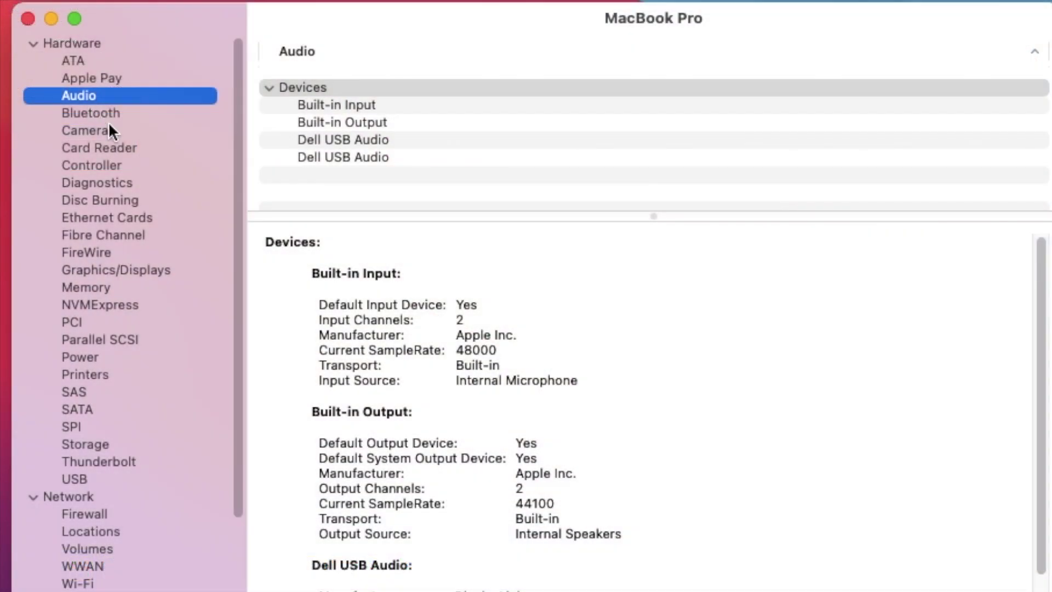
click(110, 117)
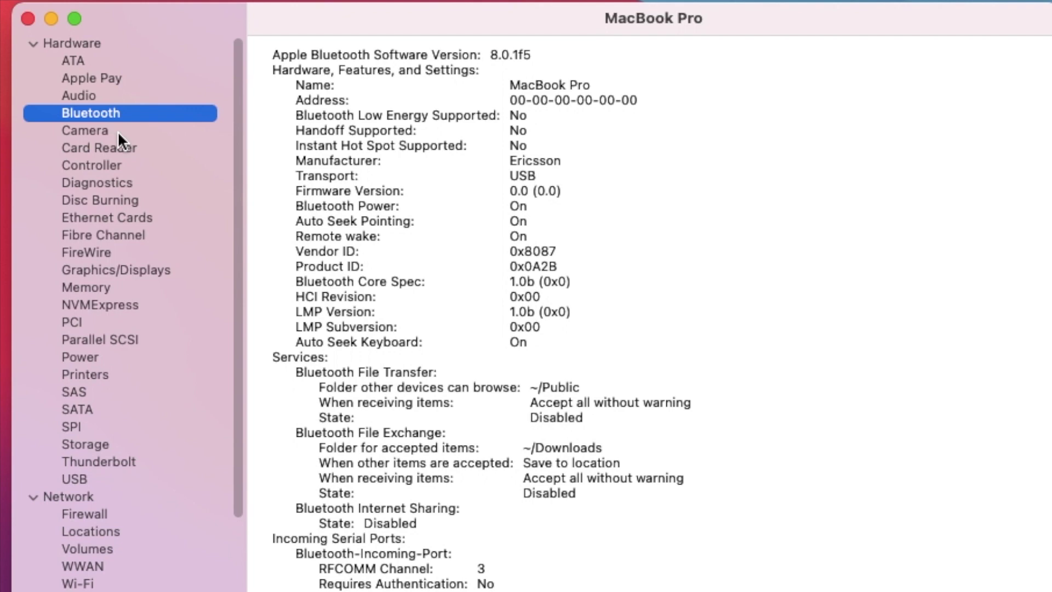
click(109, 132)
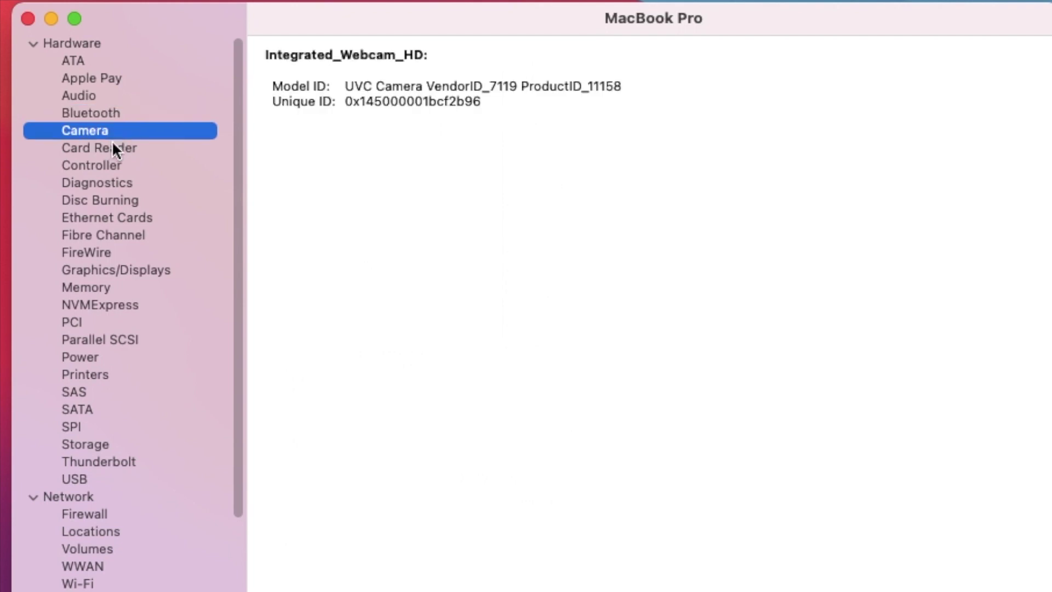
click(131, 149)
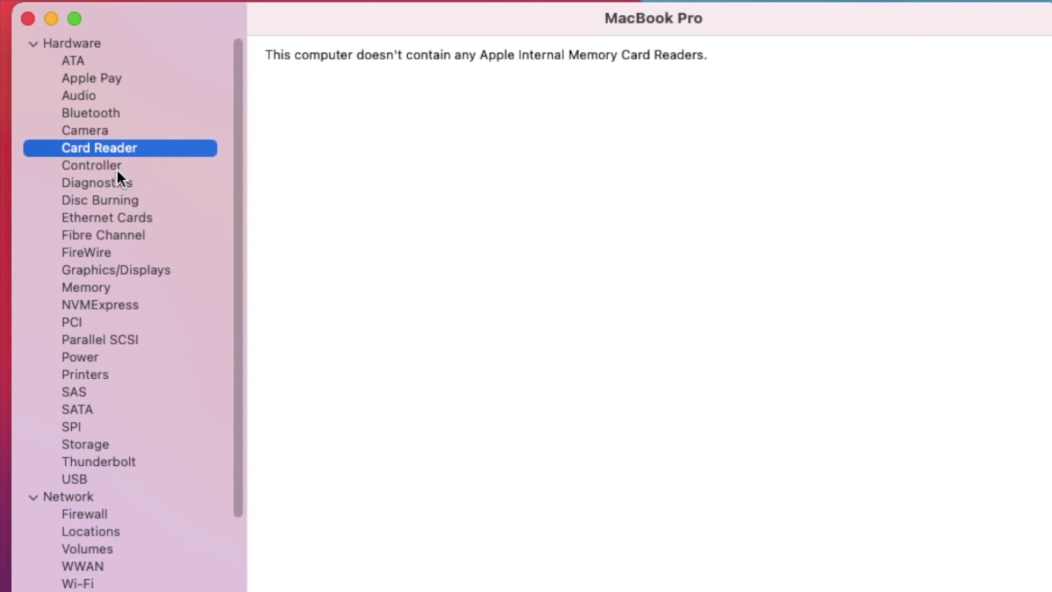
click(116, 168)
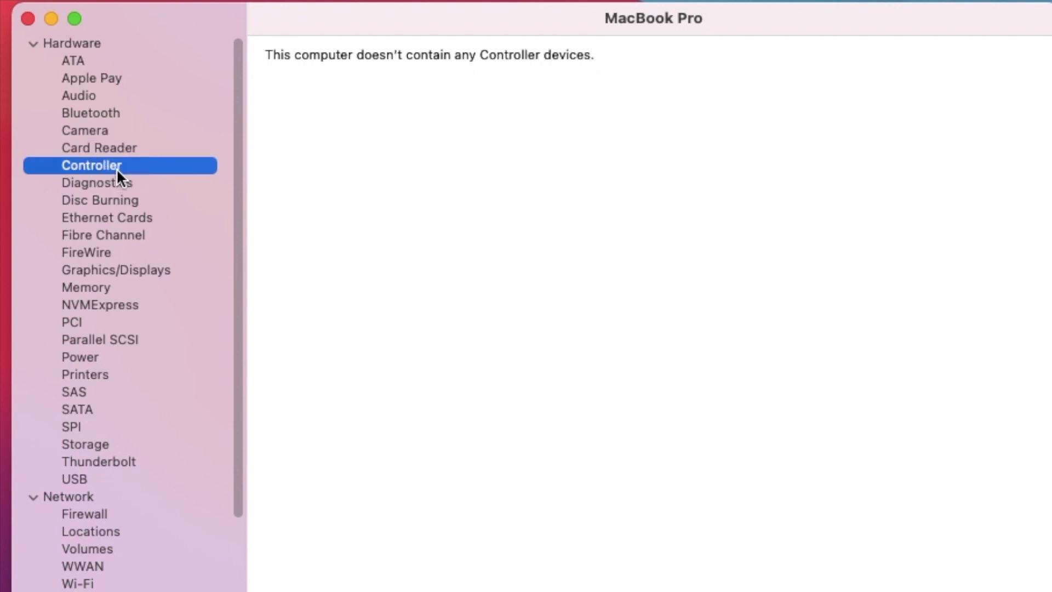
click(120, 217)
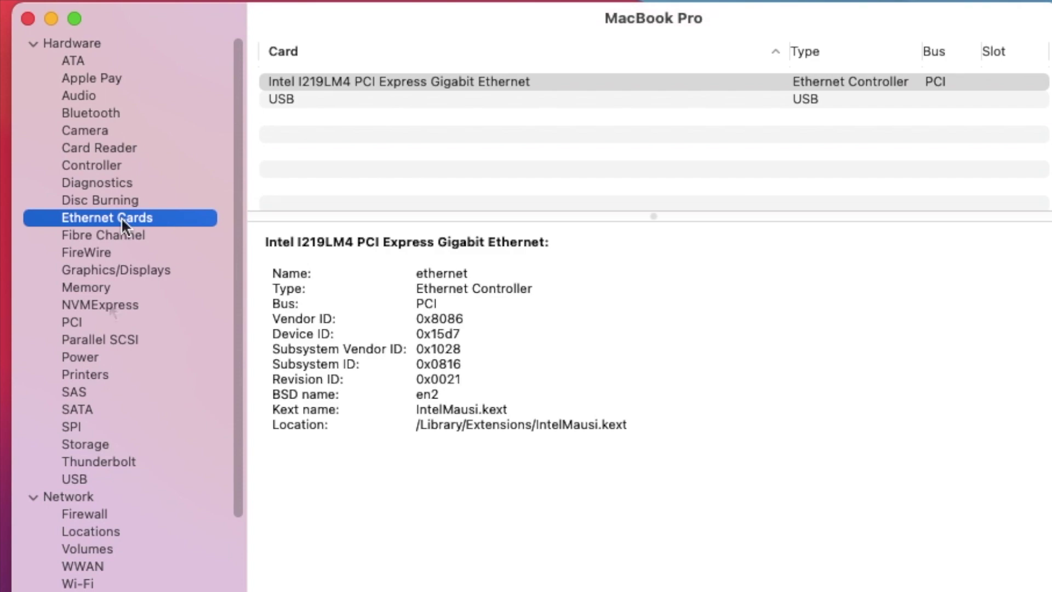
click(120, 272)
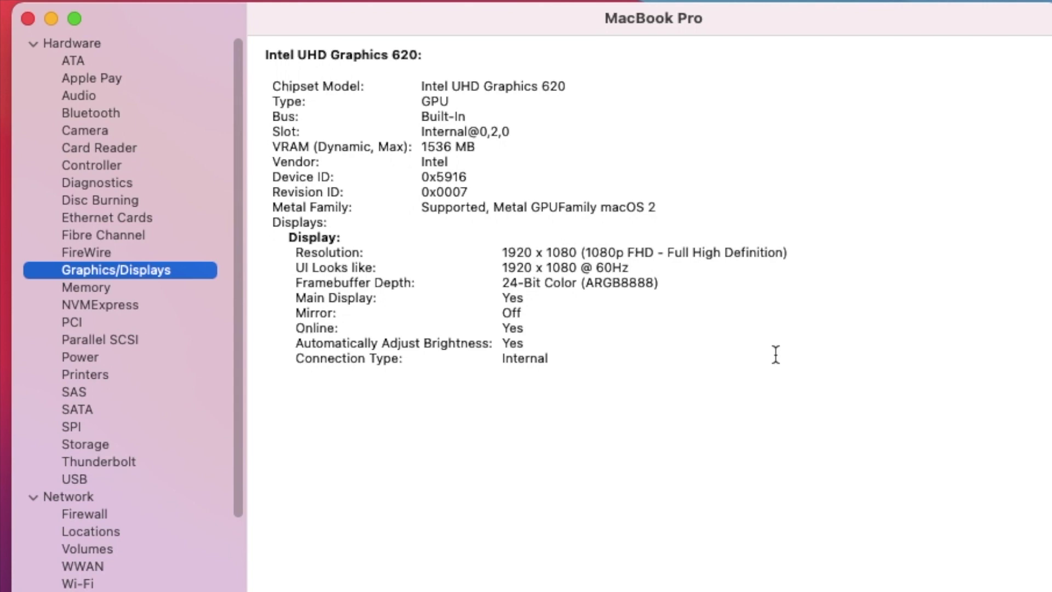
click(107, 444)
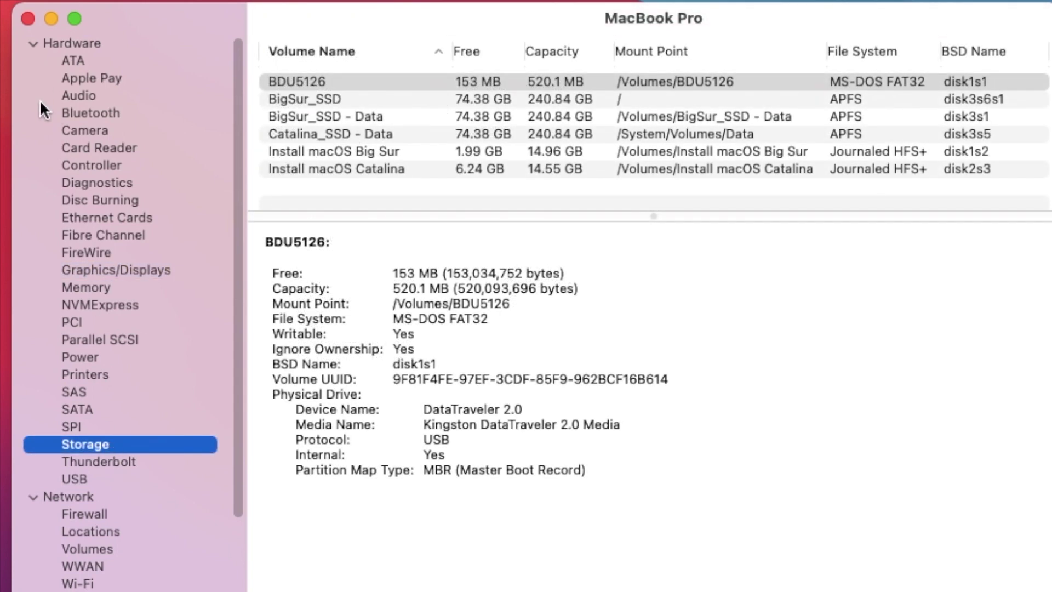
click(93, 478)
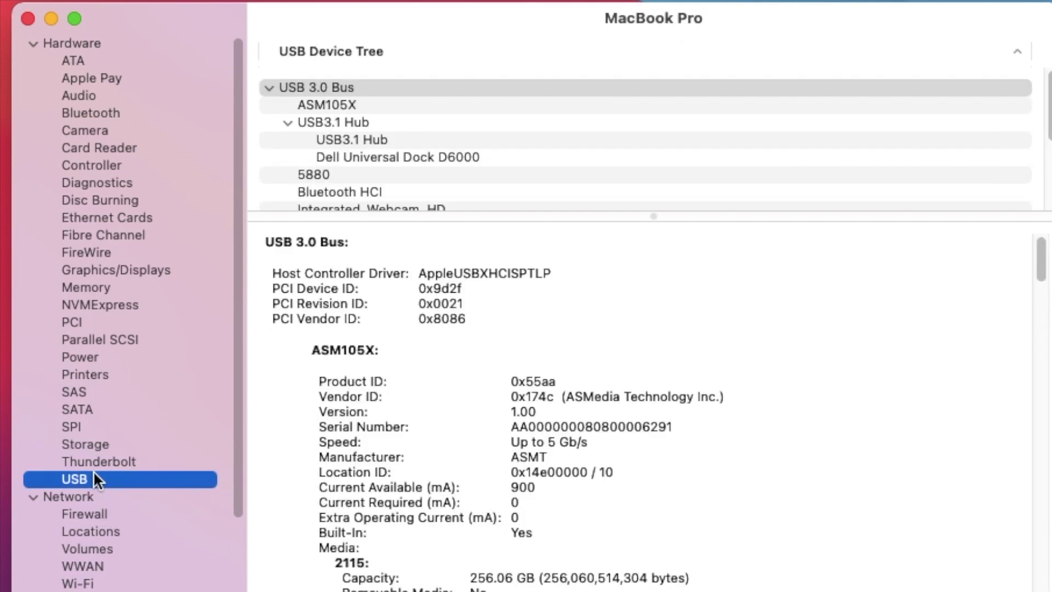
click(86, 584)
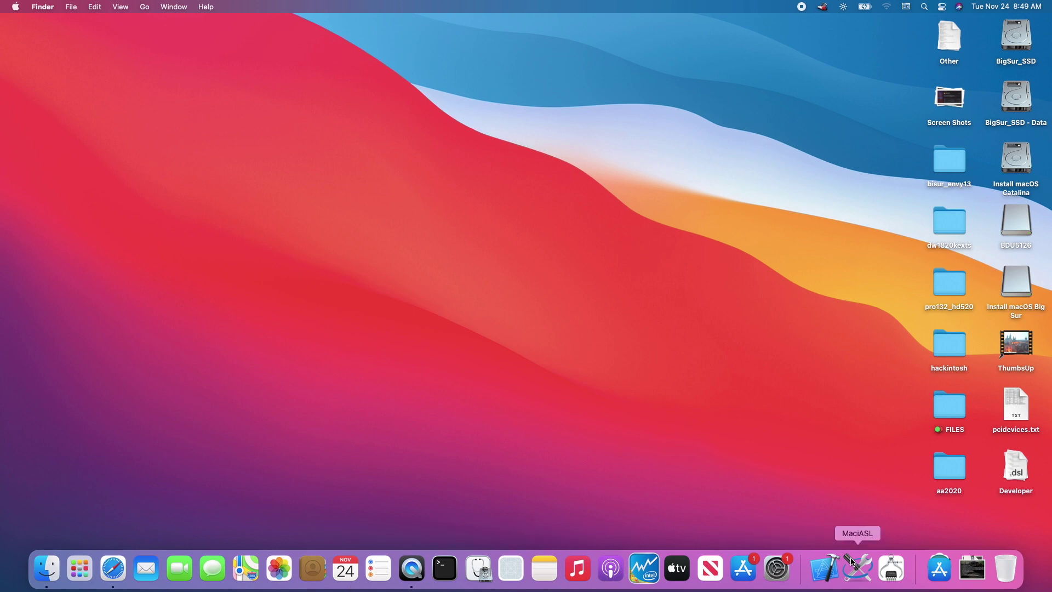
Adjust the built-in display brightness in System Preferences, then return to the plist editor.
click(777, 565)
click(369, 305)
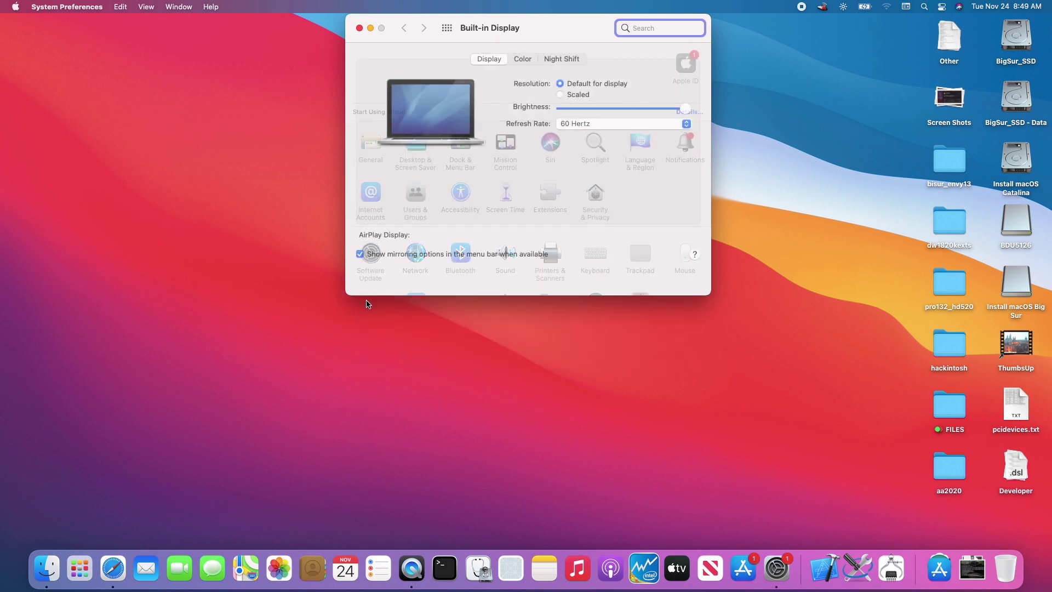
mouse_move(685, 108)
mouse_down()
mouse_move(596, 113)
mouse_move(693, 109)
mouse_up()
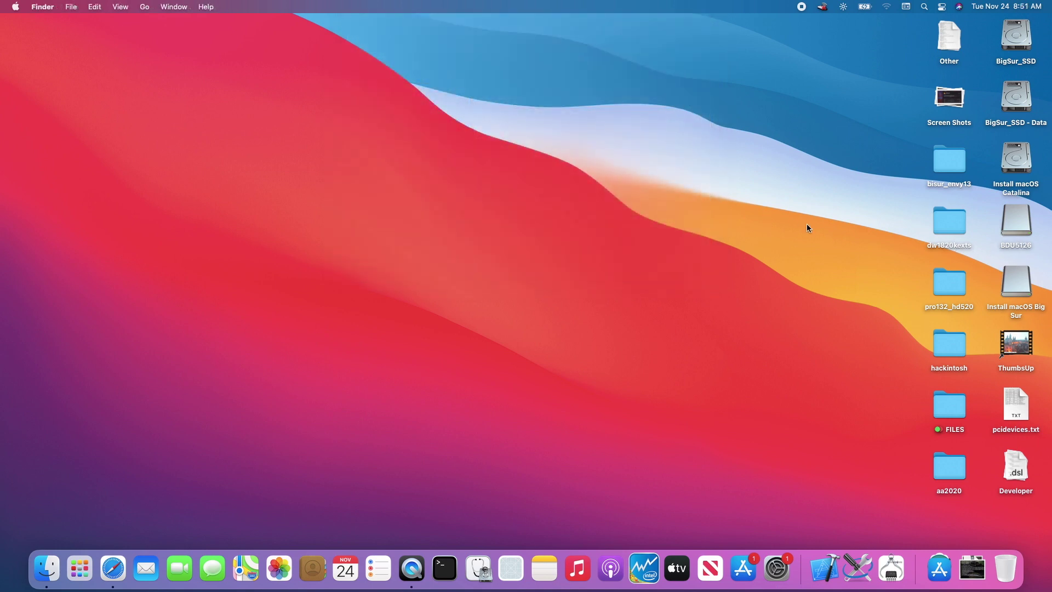
click(42, 7)
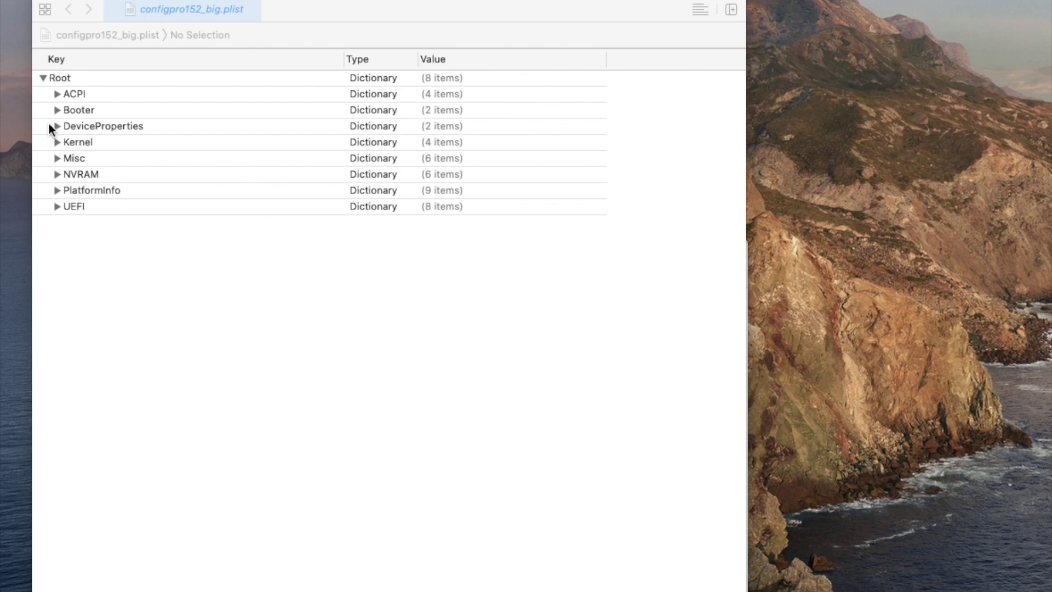
Expand ACPI > Add and inspect Item 0's Path, then Items 12 and 13.
click(58, 95)
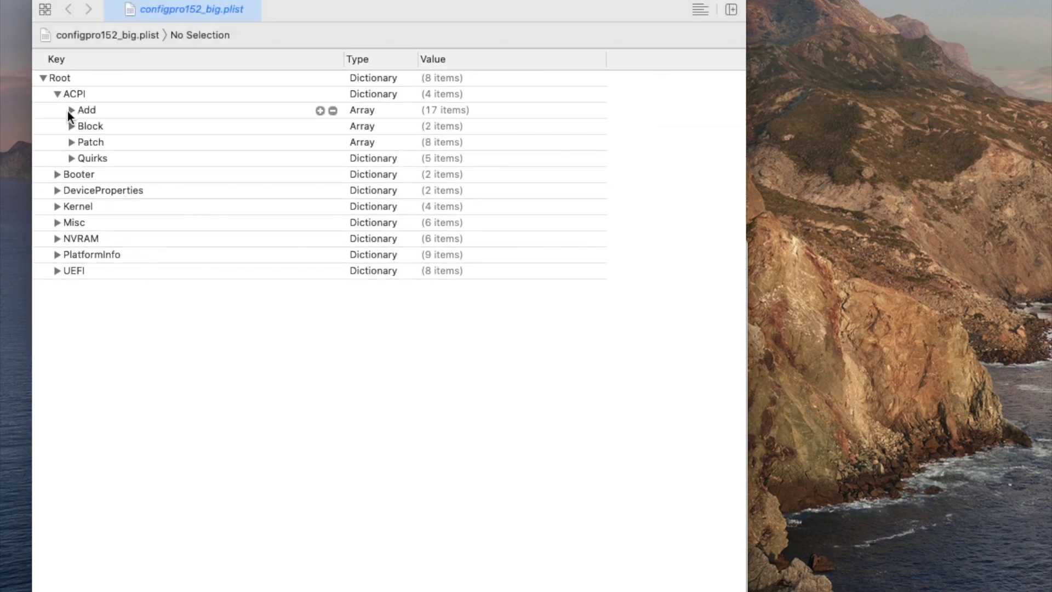
click(69, 110)
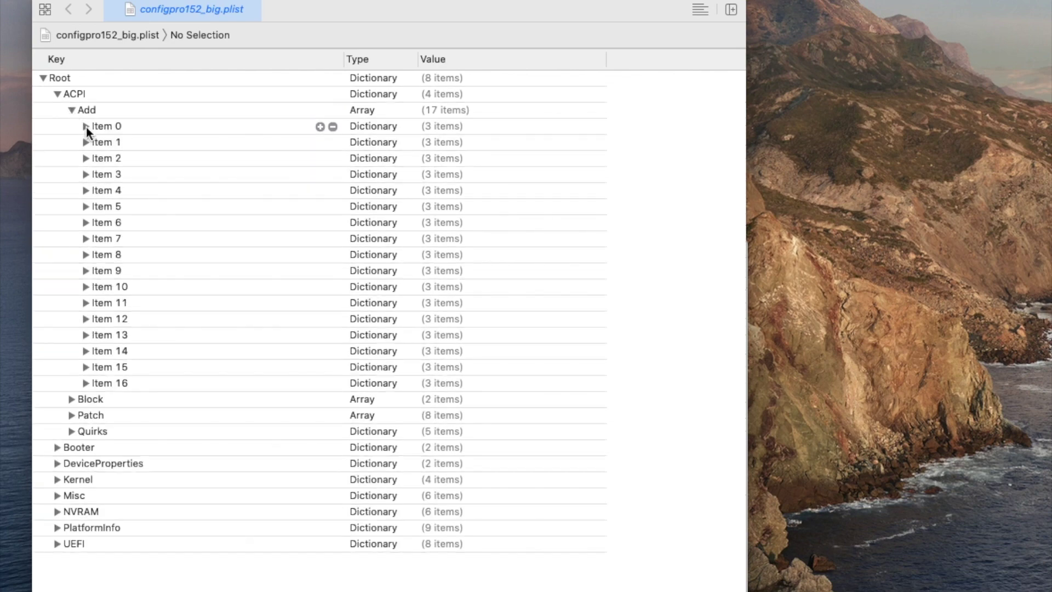
click(86, 127)
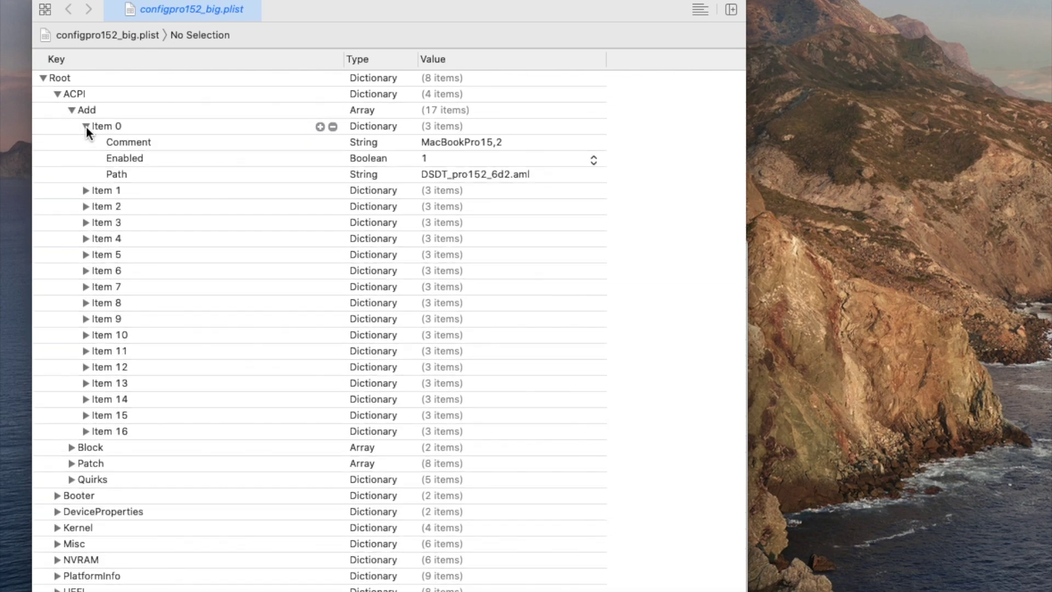
click(467, 176)
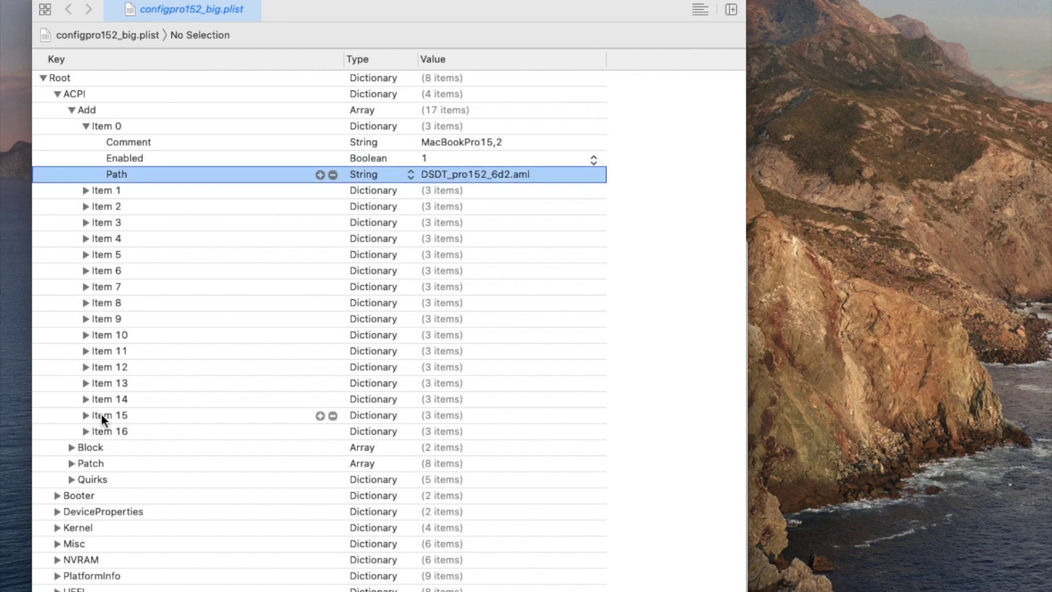
click(86, 368)
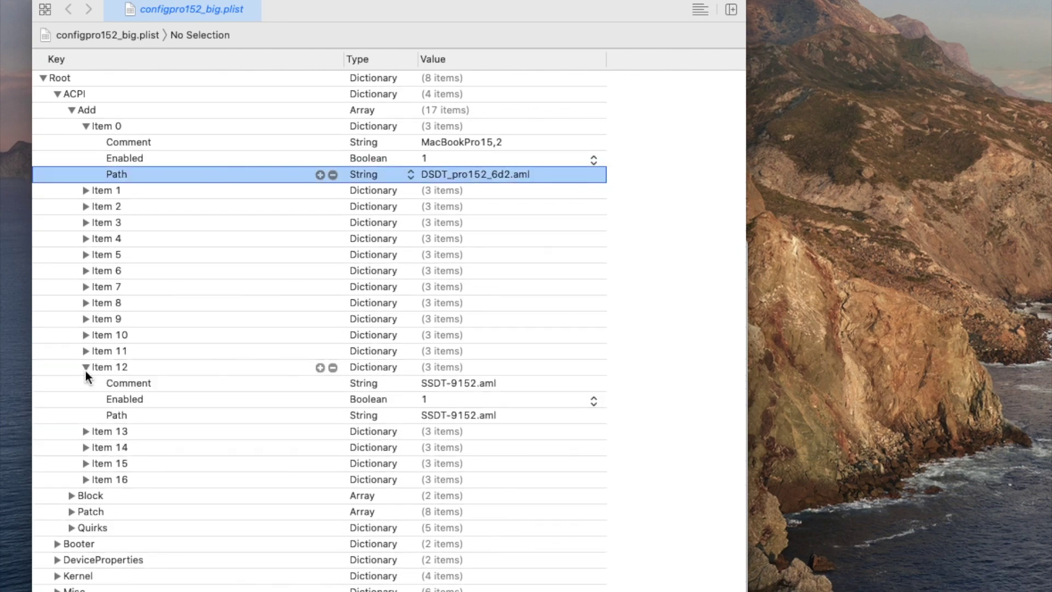
click(85, 366)
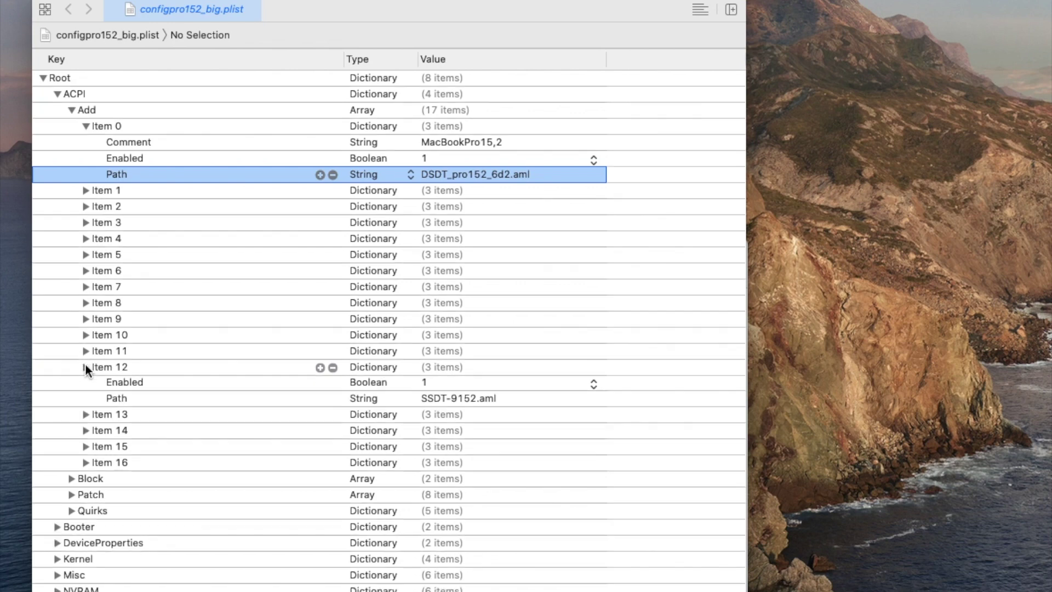
click(86, 385)
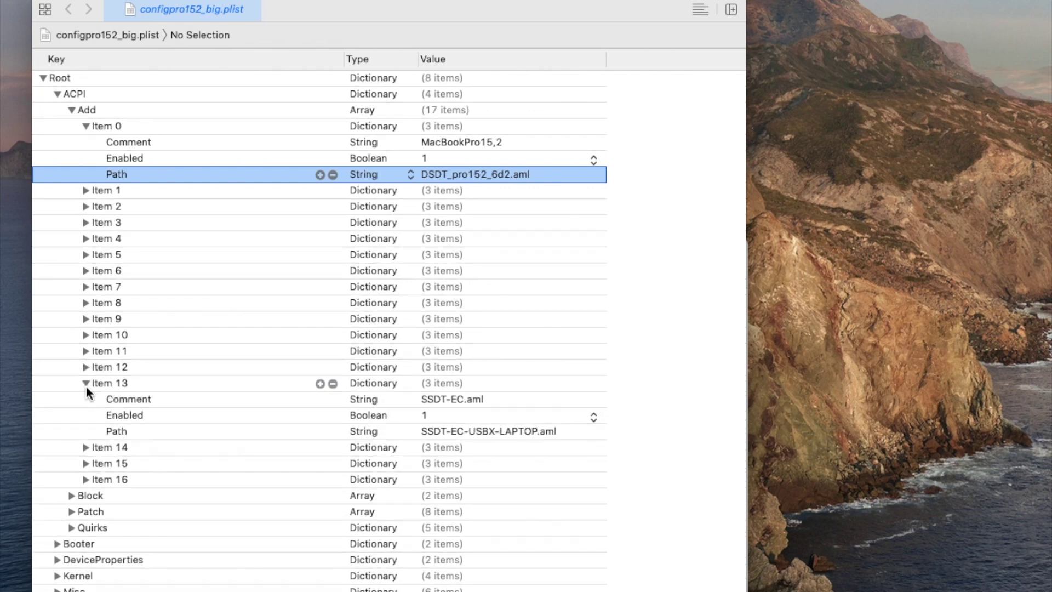
click(86, 385)
click(86, 385)
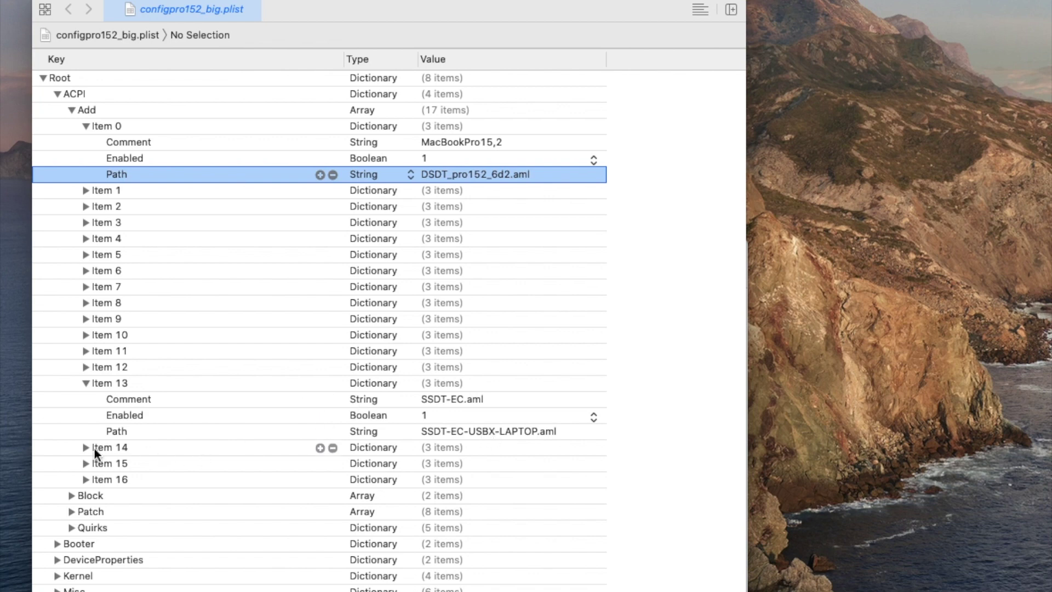
Expand ACPI Add Items 14, 15 and 16, selecting Item 15's SSDT-UIAC-152.aml path.
click(86, 448)
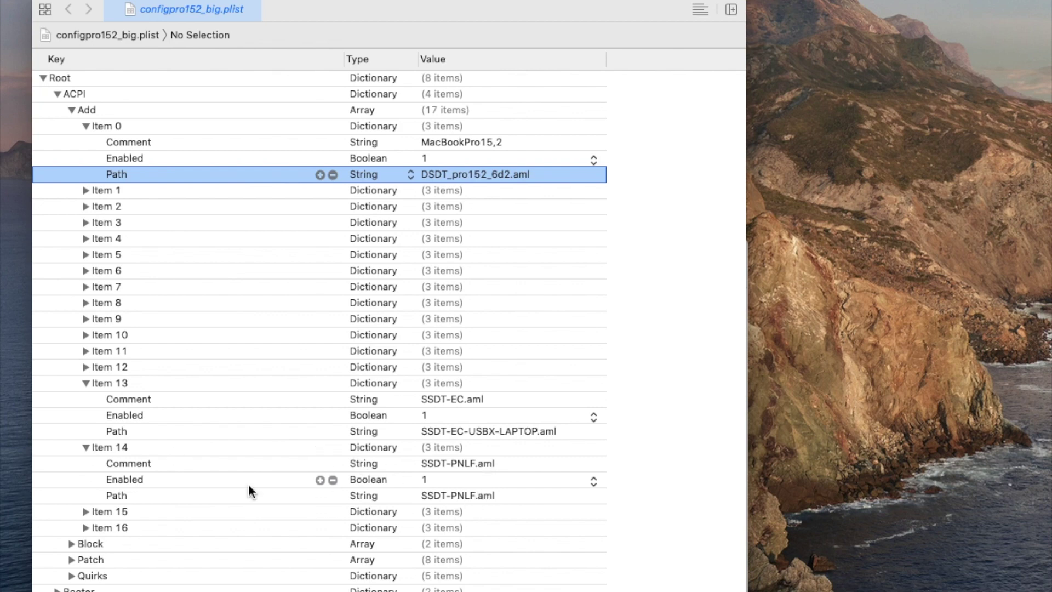
click(86, 512)
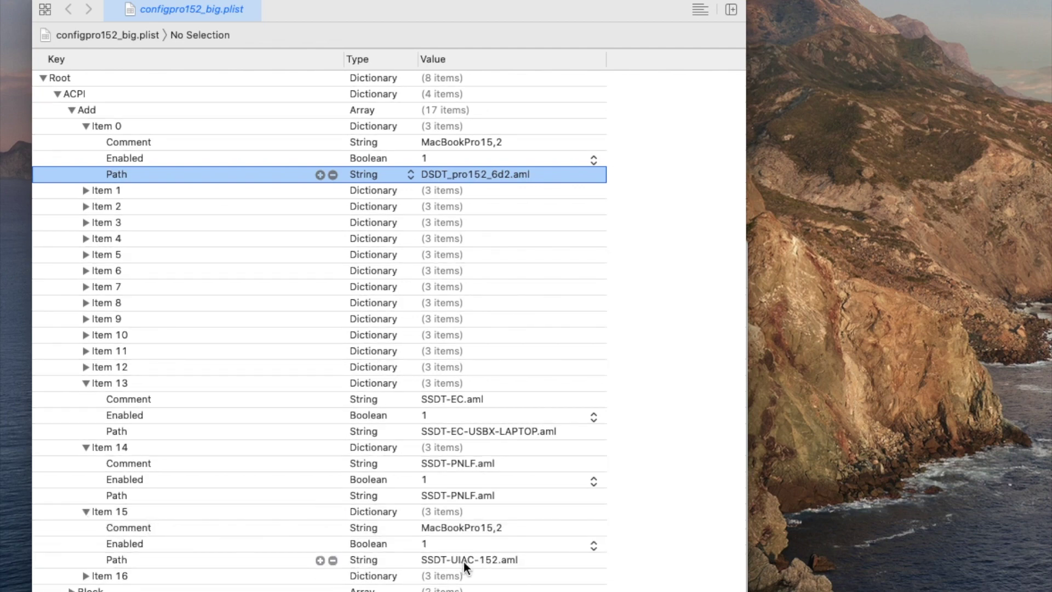
click(482, 560)
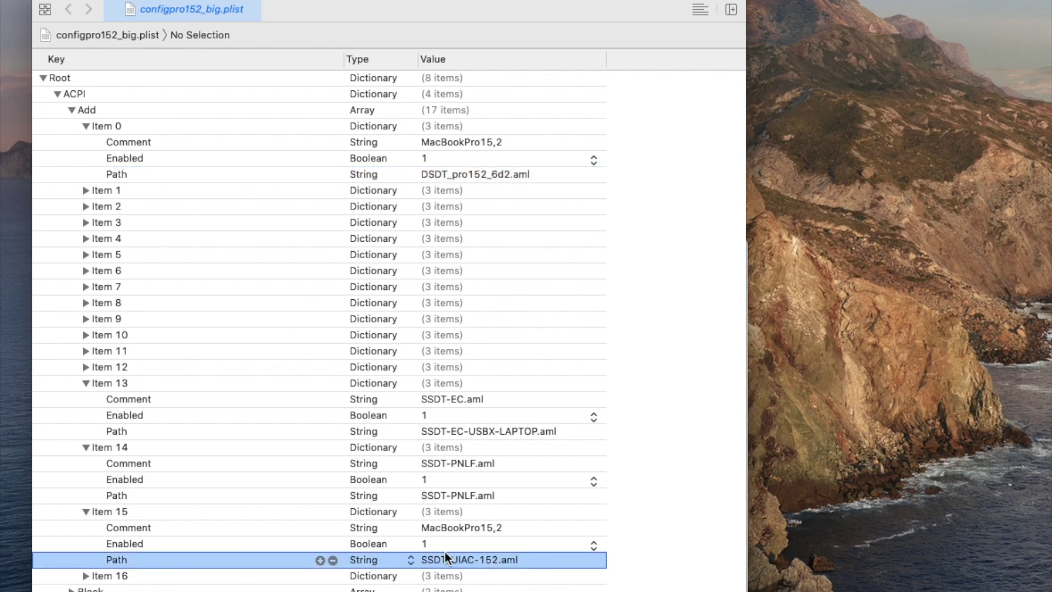
click(85, 576)
scroll(85, 576, down, 2)
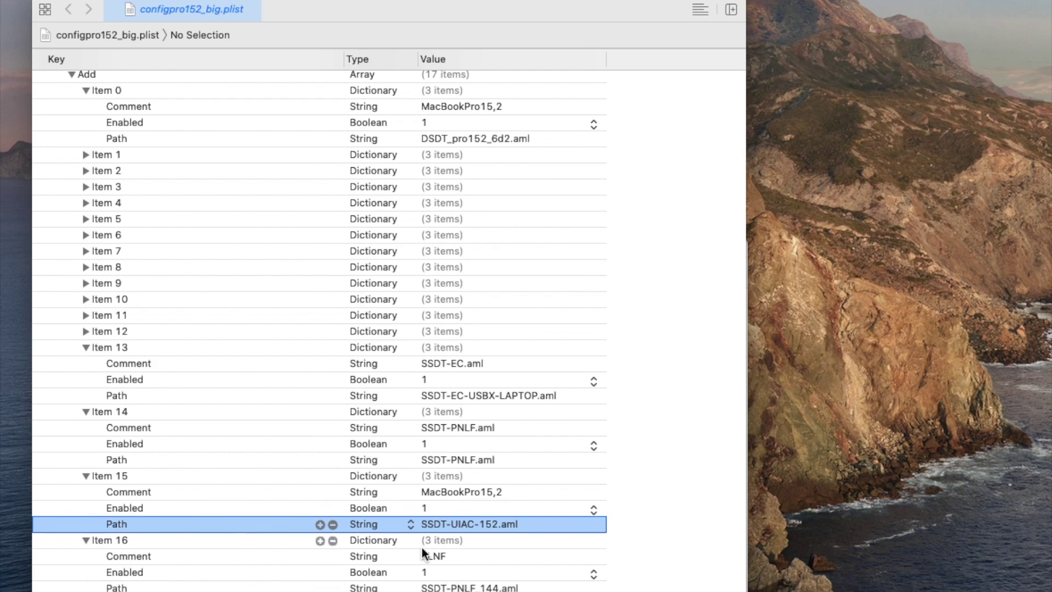
Set Item 14's Enabled value to 0 to disable SSDT-PNLF.aml.
click(429, 444)
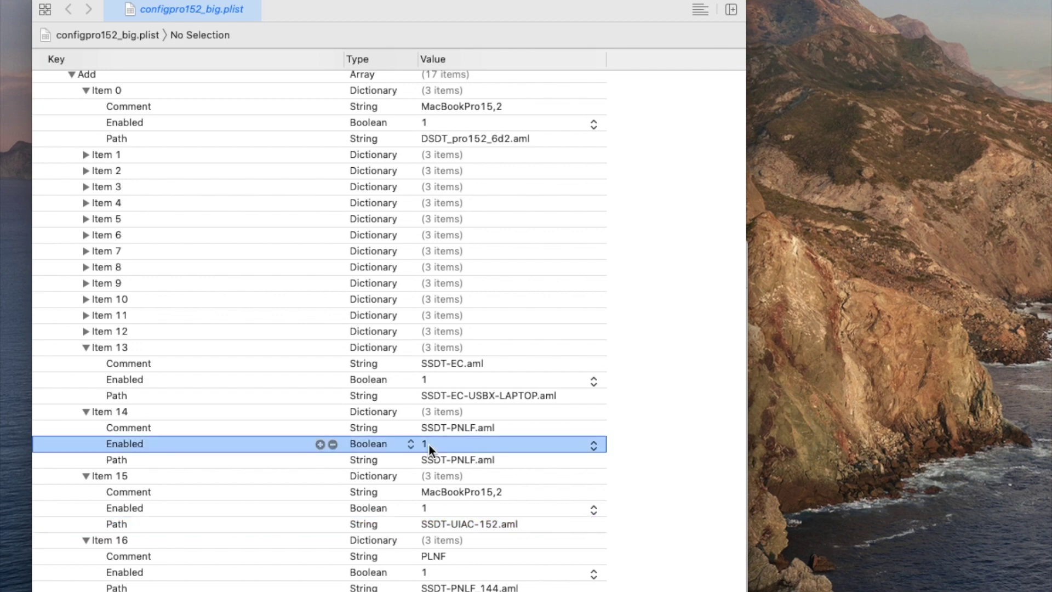
click(429, 445)
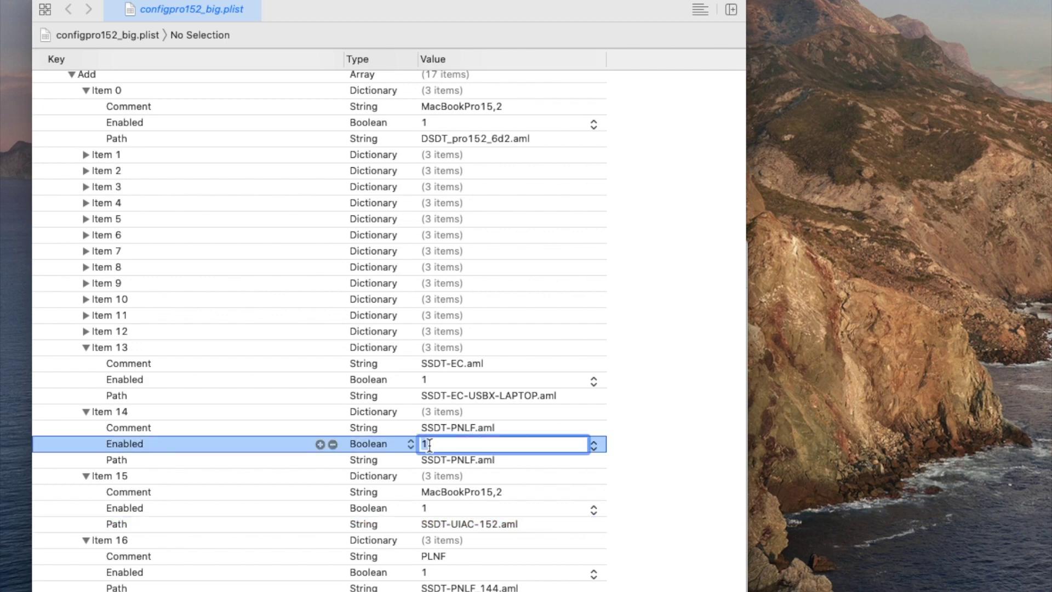
text(0)
key(Tab)
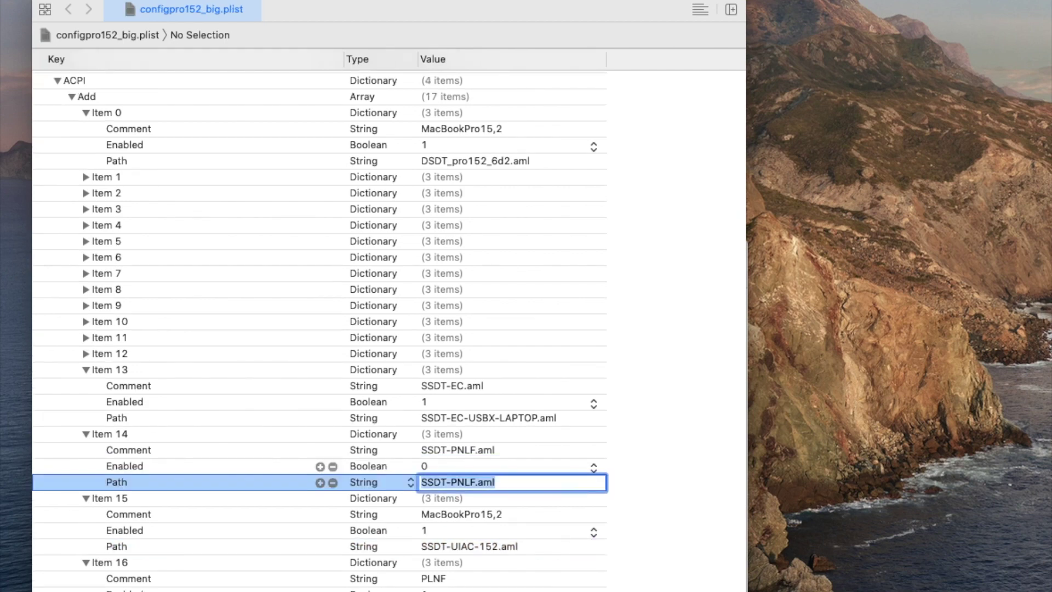
key(Return)
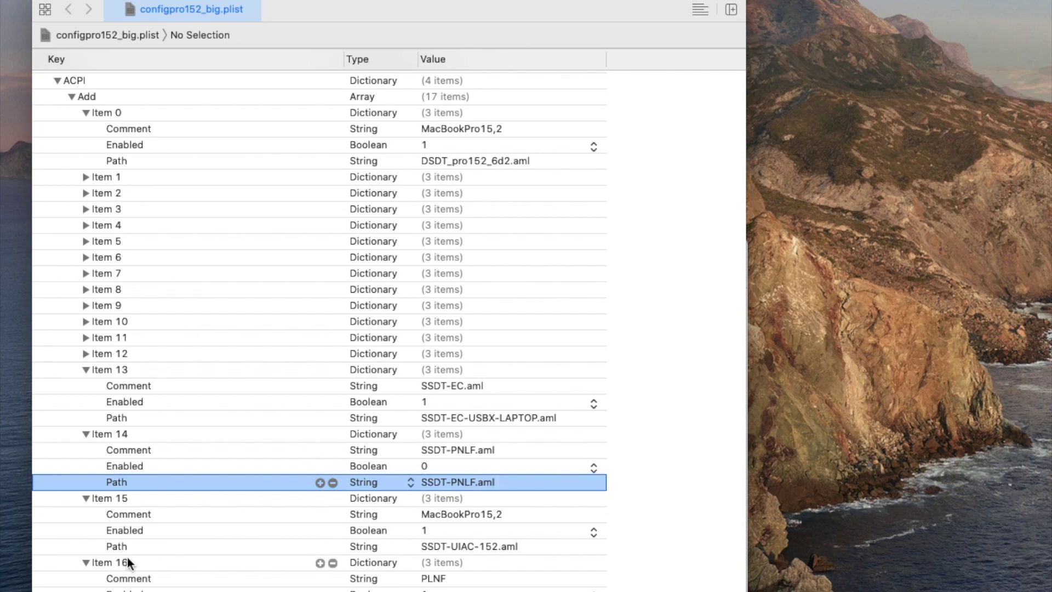
Expand ACPI Quirks, DeviceProperties and its Add dictionary.
scroll(146, 556, down, 3)
scroll(108, 582, down, 3)
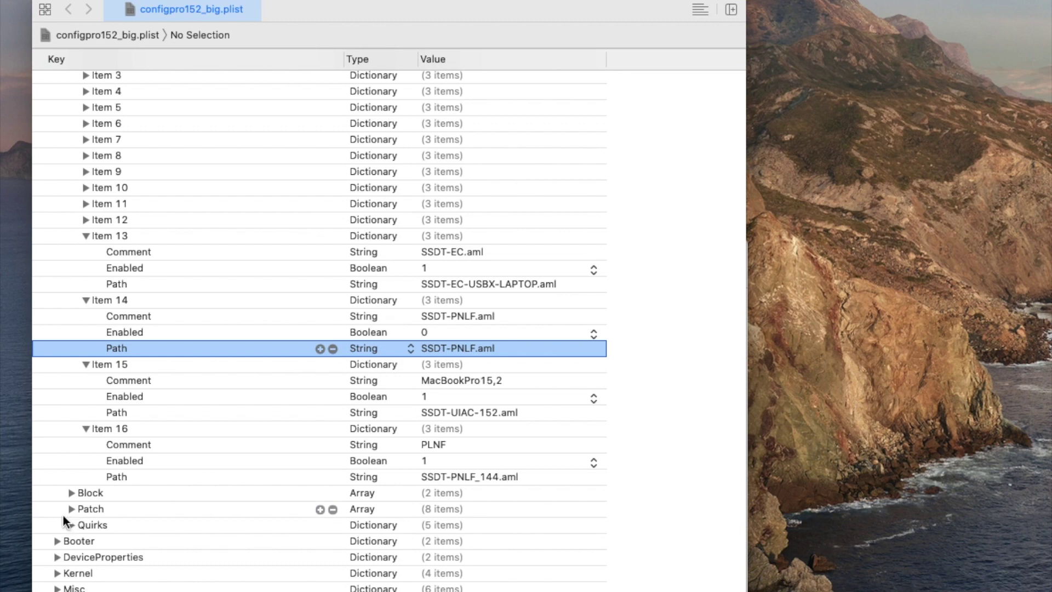
click(71, 525)
scroll(70, 522, down, 3)
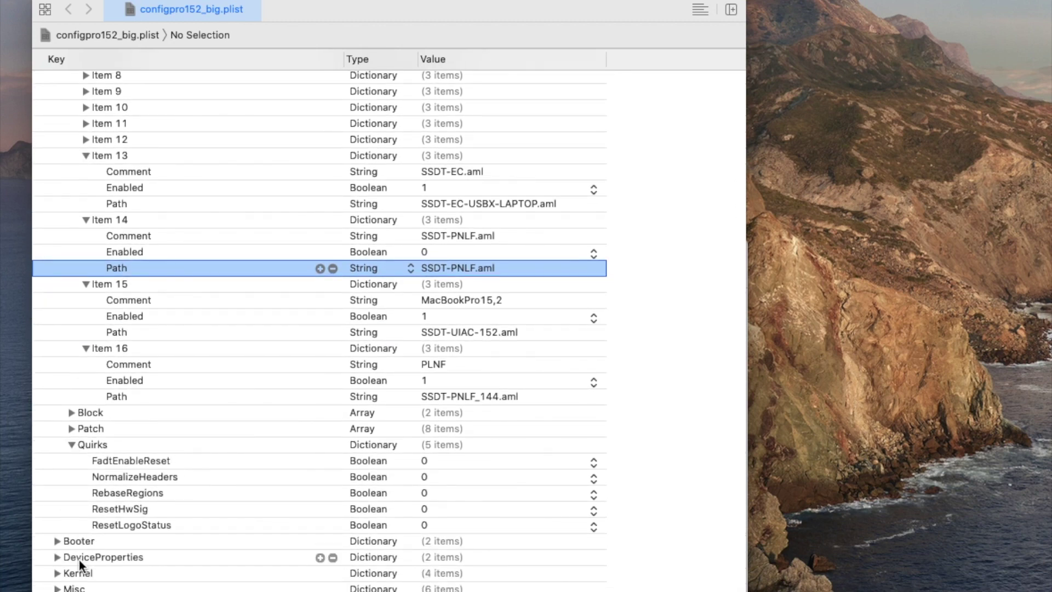
click(56, 558)
scroll(57, 556, down, 2)
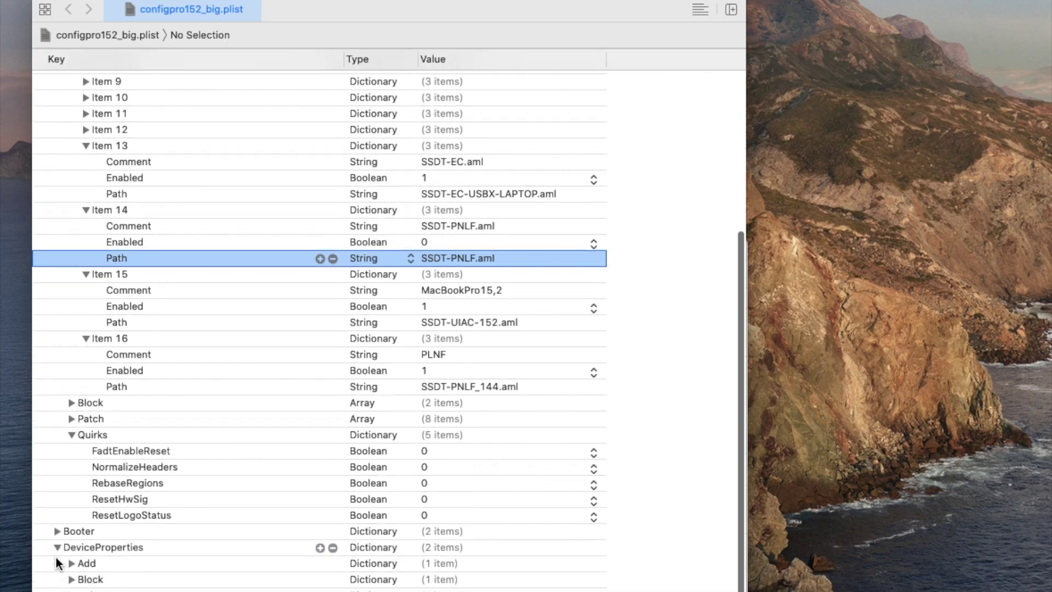
click(72, 542)
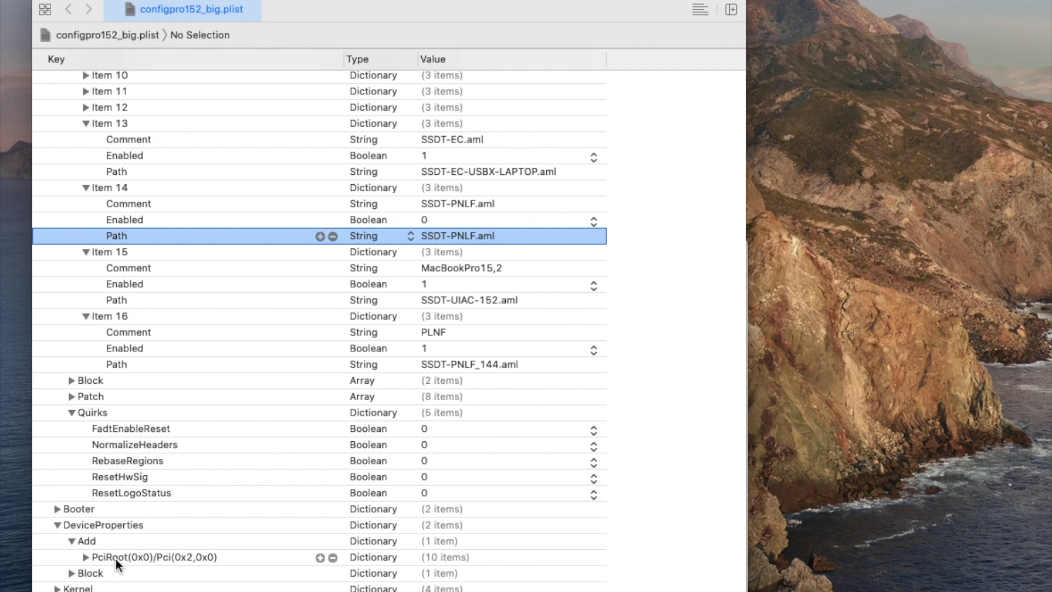
Expand the PciRoot(0x0)/Pci(0x2,0x0) iGPU entry and select AAPL,ig-platform-id <00001E59>.
click(86, 557)
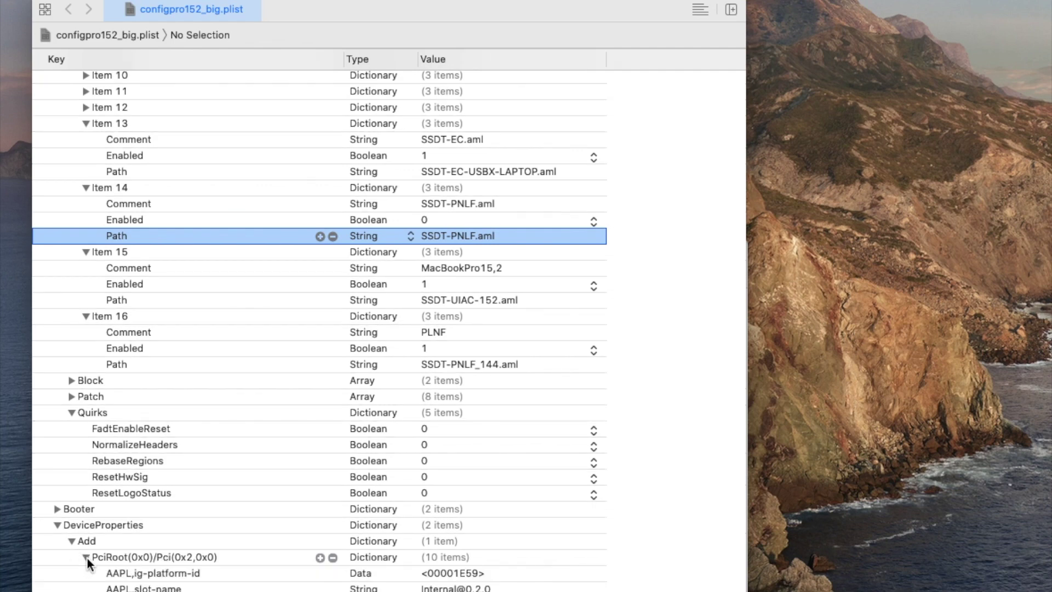
scroll(87, 558, down, 5)
scroll(87, 558, down, 2)
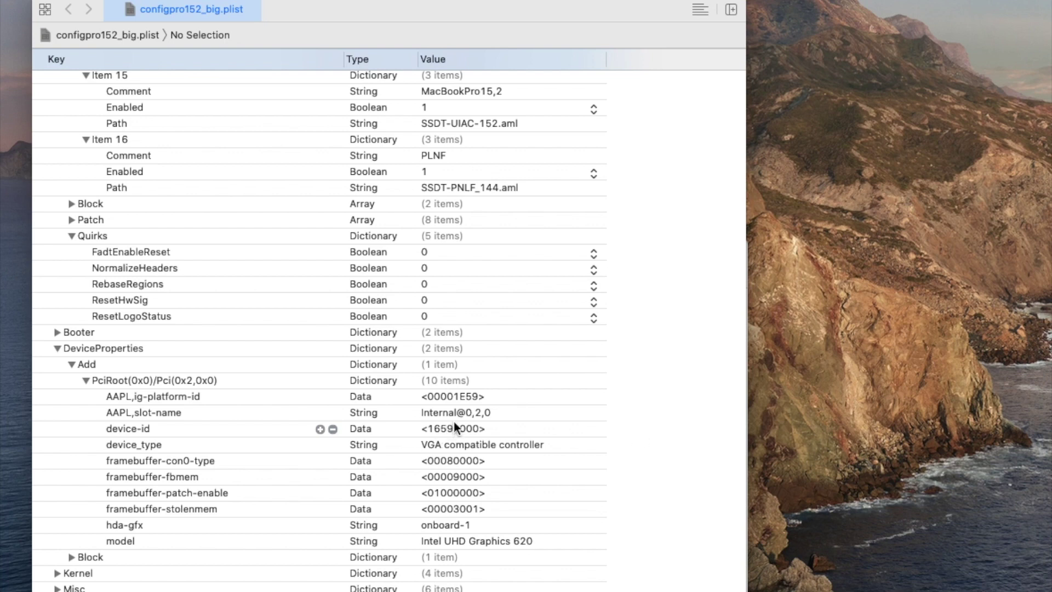
click(462, 397)
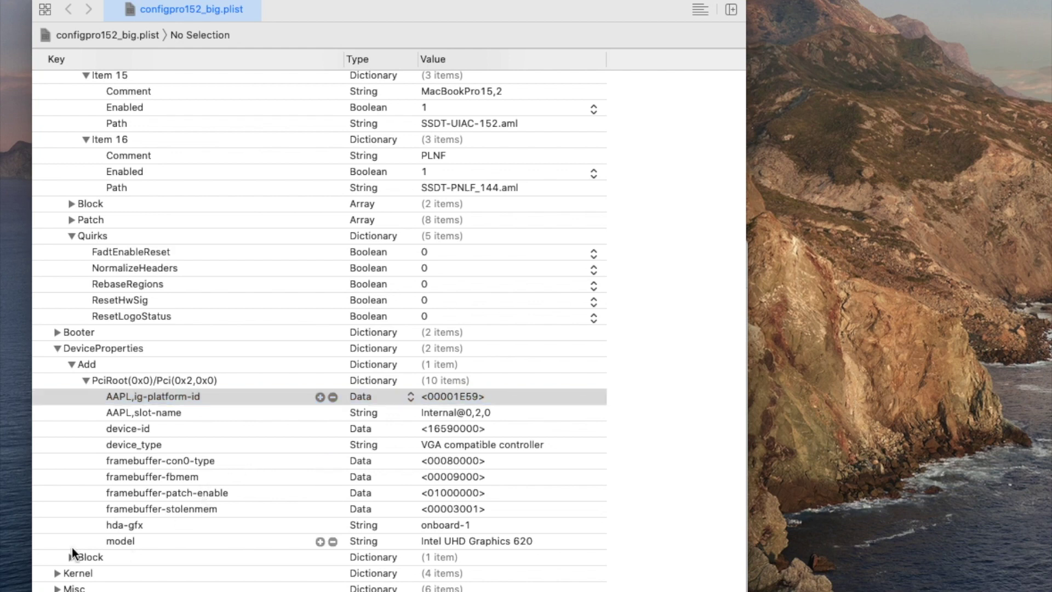
Expand Kernel > Add and inspect Items 0–3: Lilu, VoodooPS2Controller, VirtualSMC and WhateverGreen.
click(57, 573)
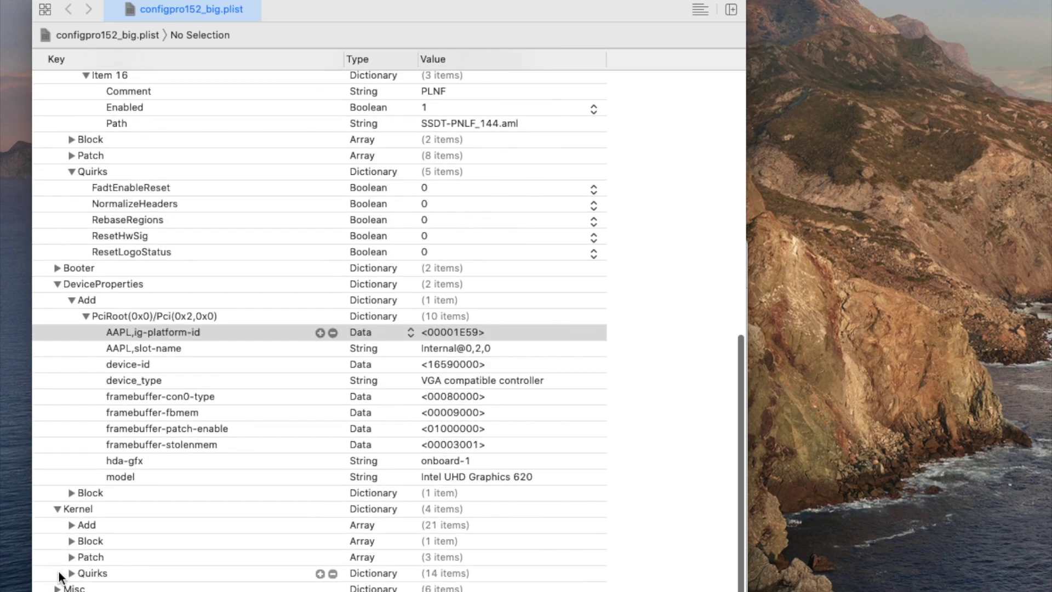
click(71, 526)
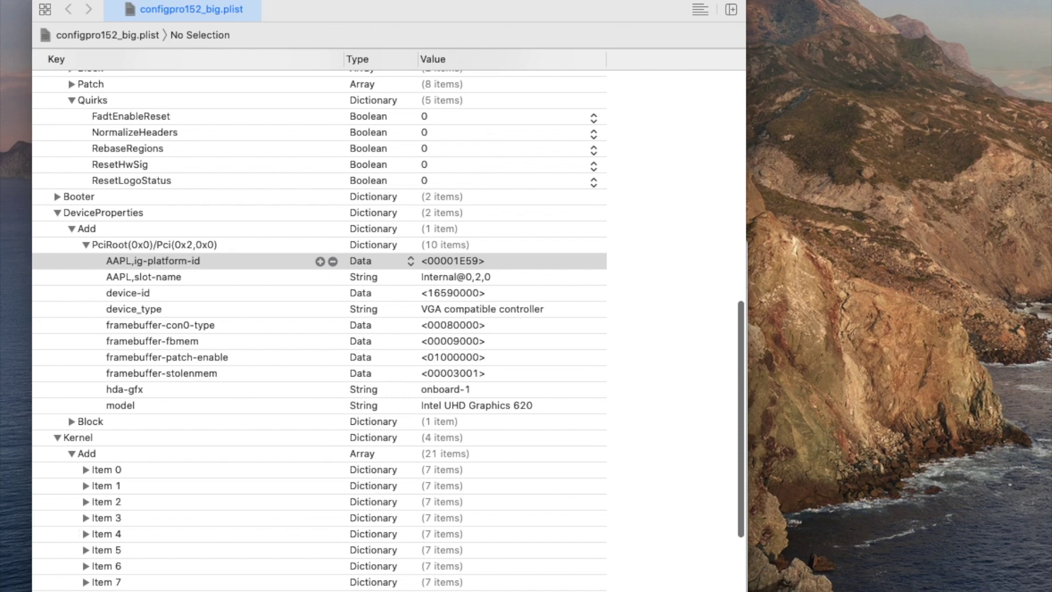
scroll(185, 526, down, 2)
scroll(183, 521, down, 8)
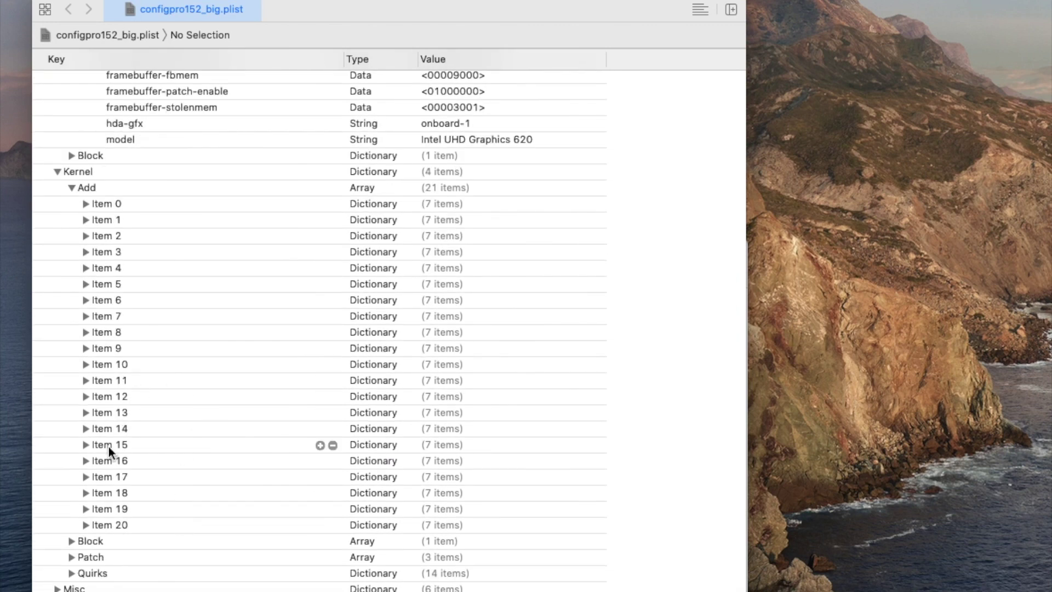
click(86, 204)
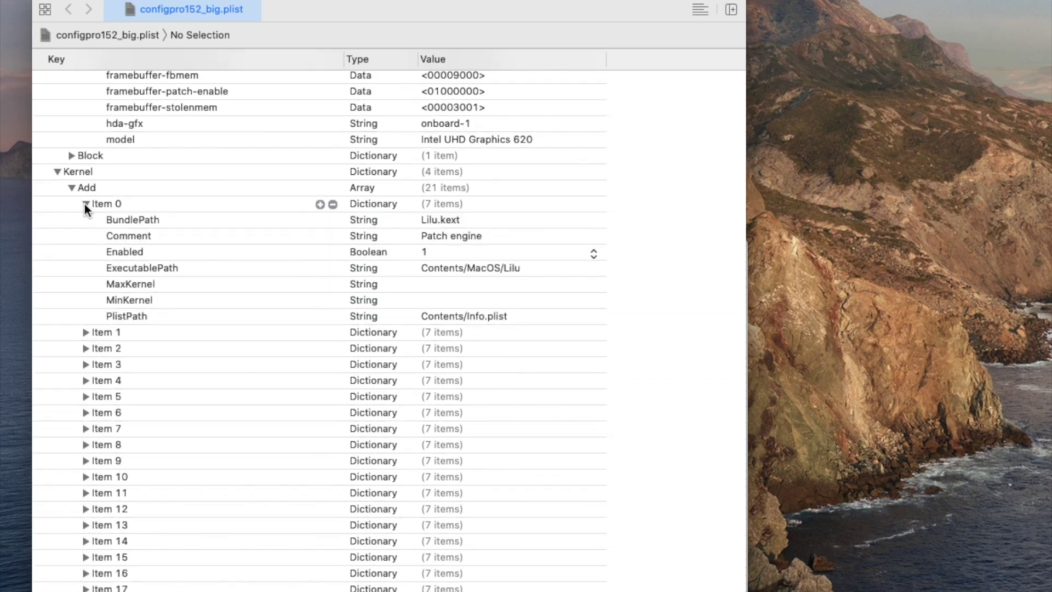
click(85, 333)
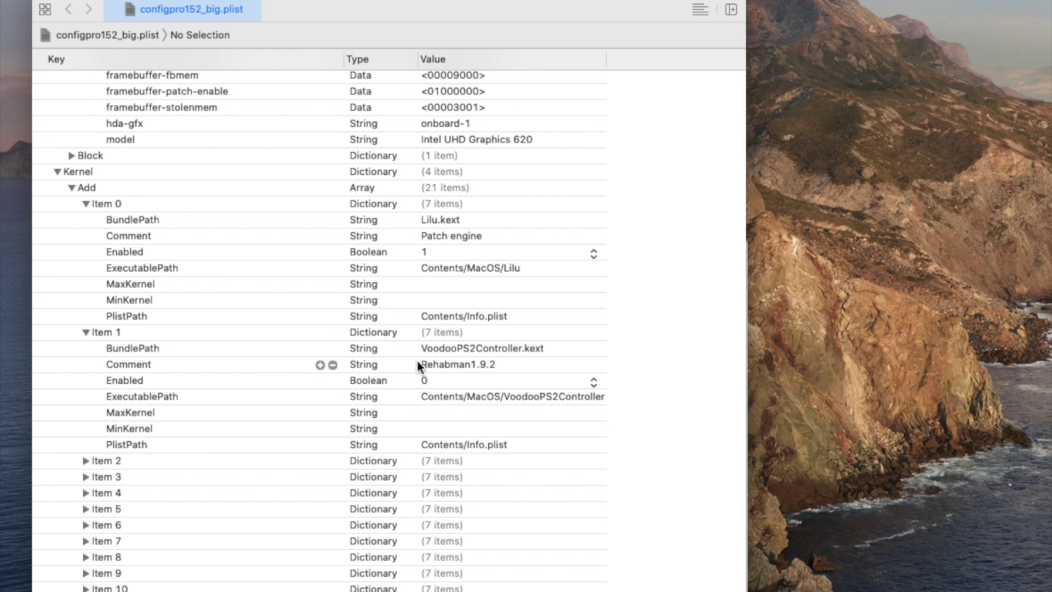
click(86, 461)
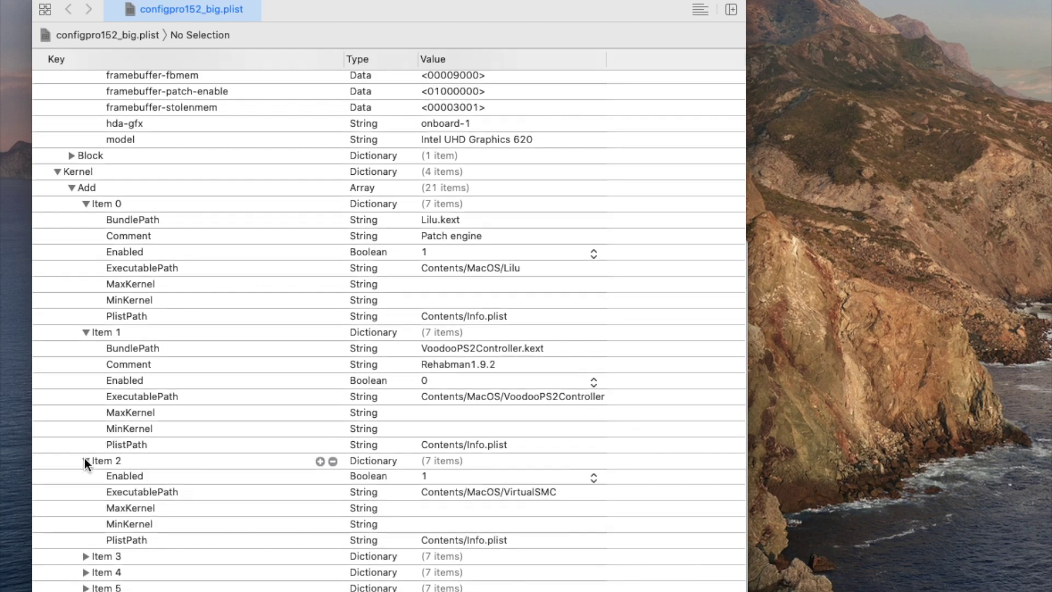
scroll(85, 463, down, 5)
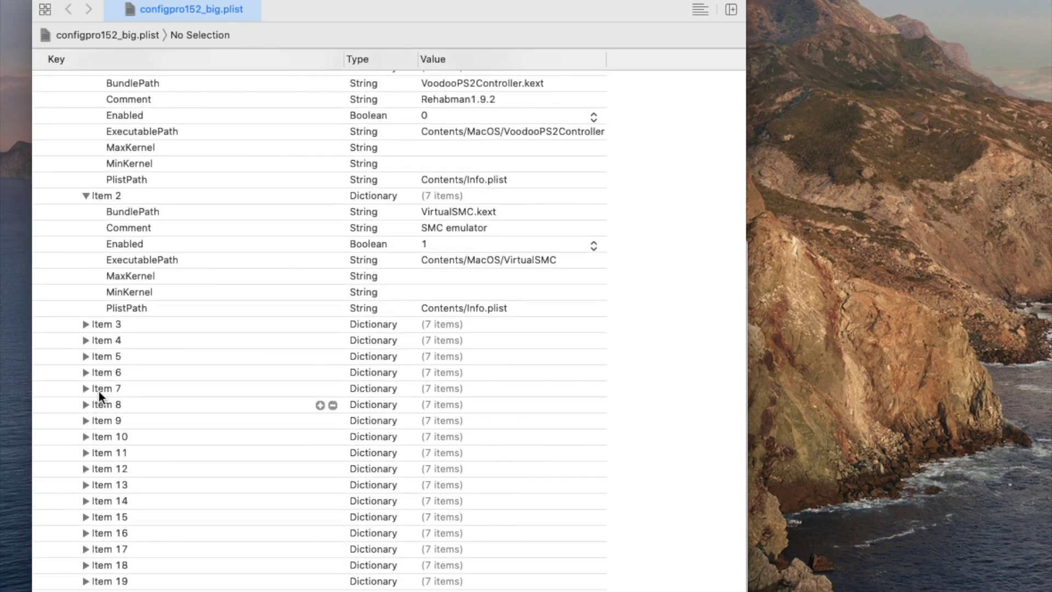
click(86, 325)
scroll(86, 325, down, 5)
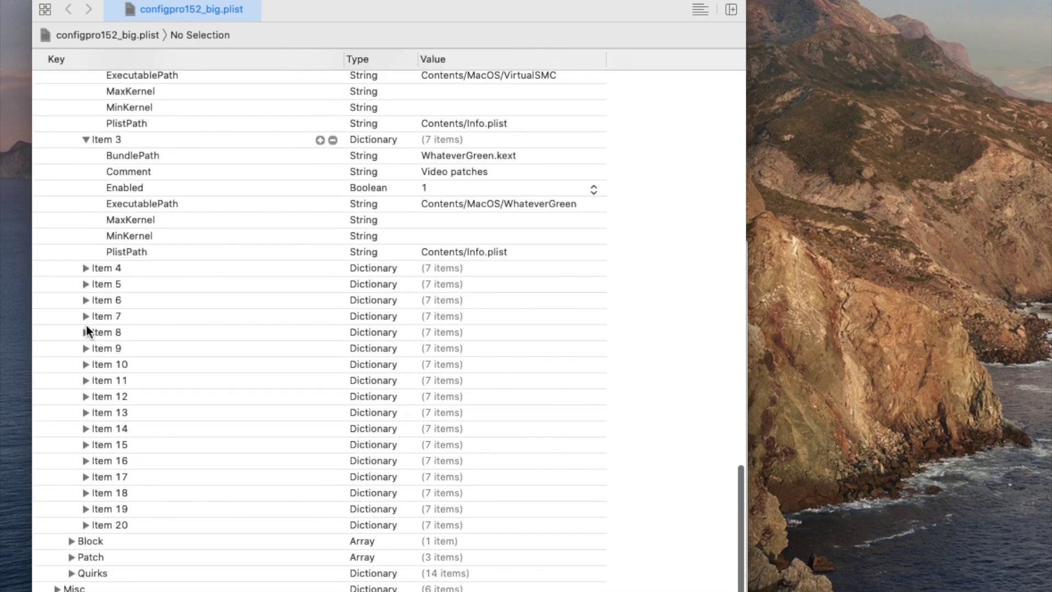
Inspect kext Items 4–7: AppleALC, USBInjectAll, IntelMausi (enabled) and VoodooInput (disabled).
click(86, 268)
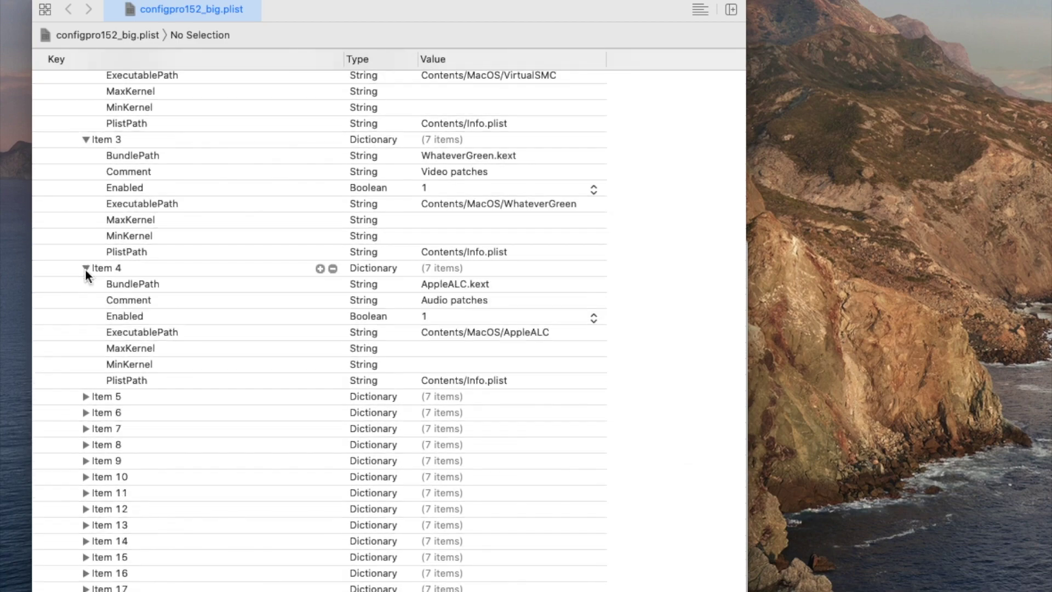
click(86, 396)
scroll(85, 396, down, 4)
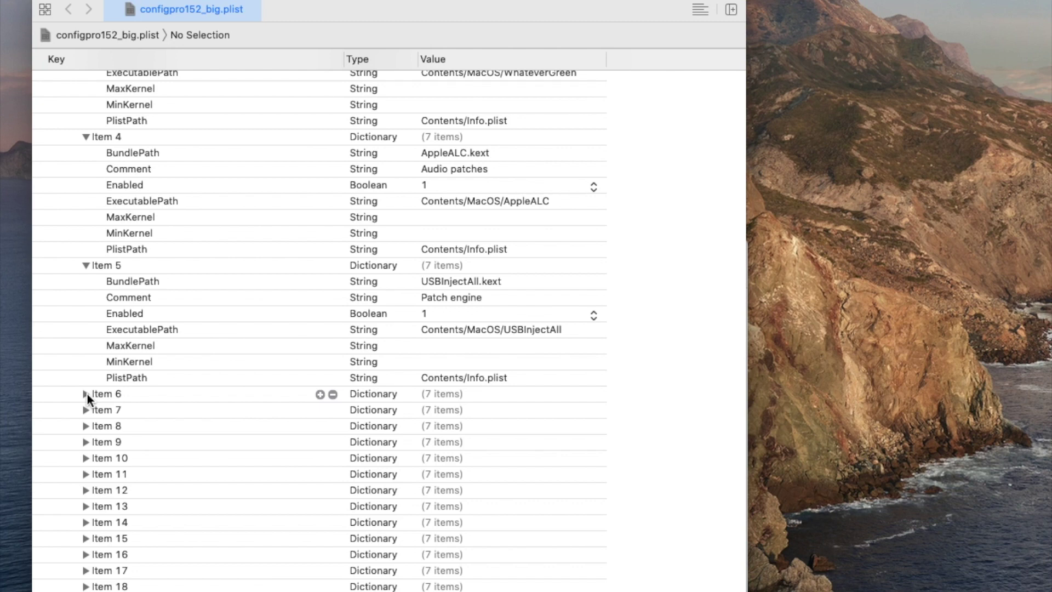
click(86, 393)
scroll(87, 395, down, 6)
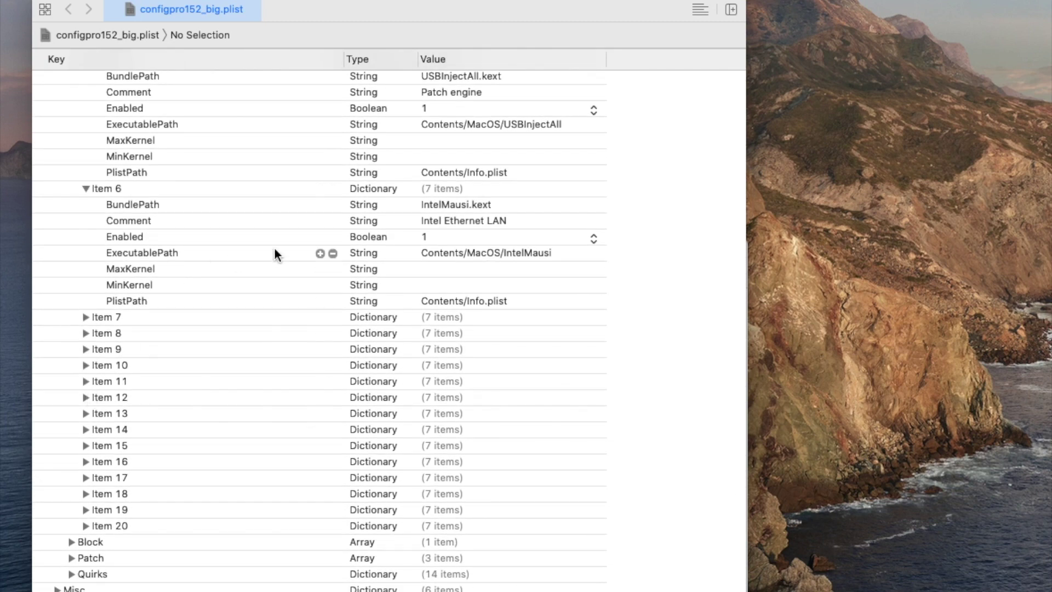
click(85, 316)
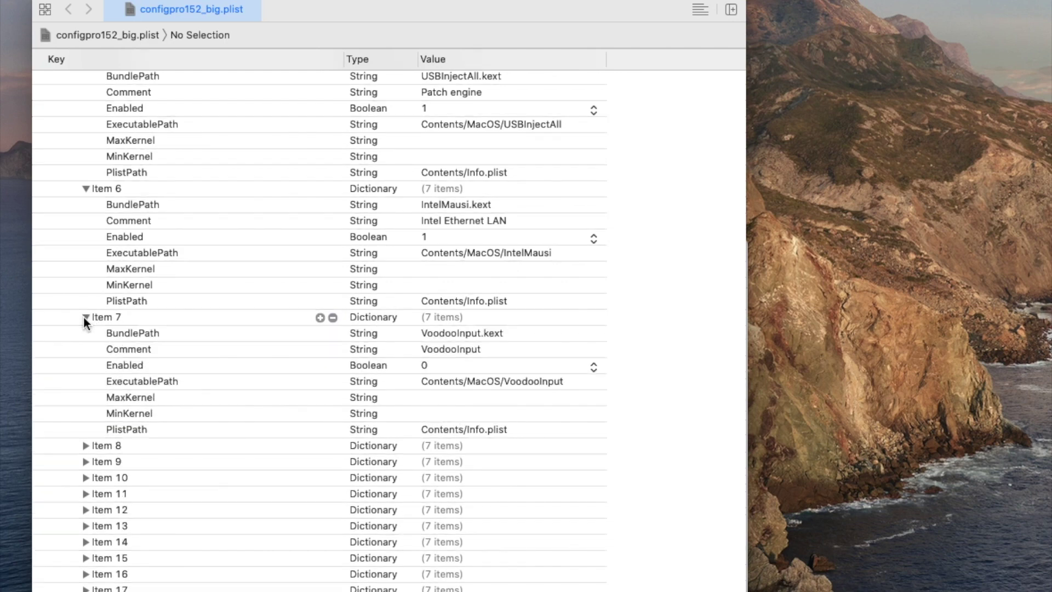
scroll(84, 317, down, 3)
Check BrcmBluetoothInjector, ACPIBatteryManager, NVMeFix and CtlnaAHCIPort in Items 12, 16, 19, 20, then collapse them.
click(86, 396)
scroll(87, 396, down, 3)
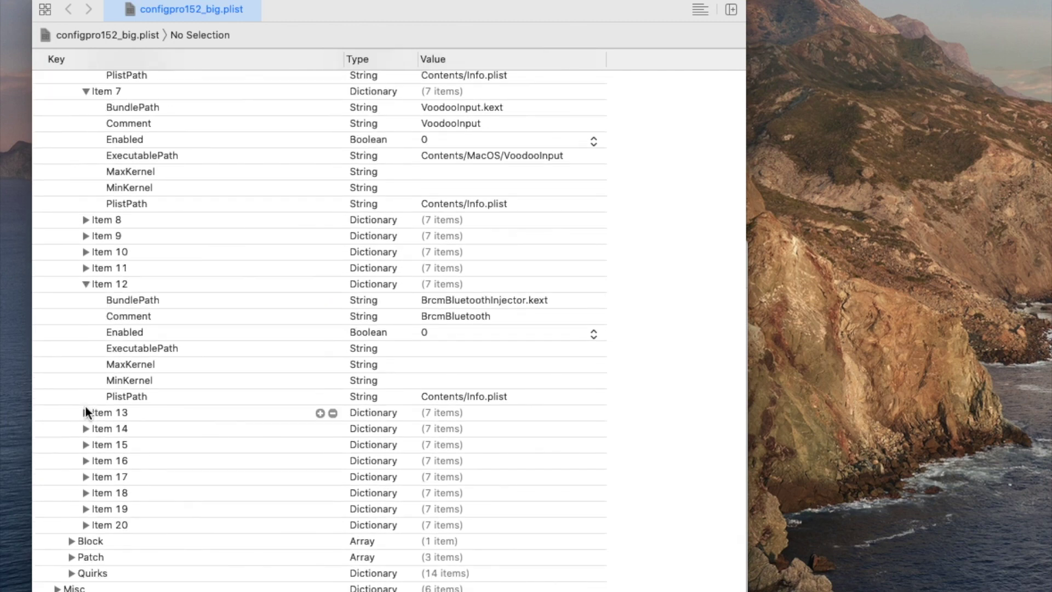
click(87, 286)
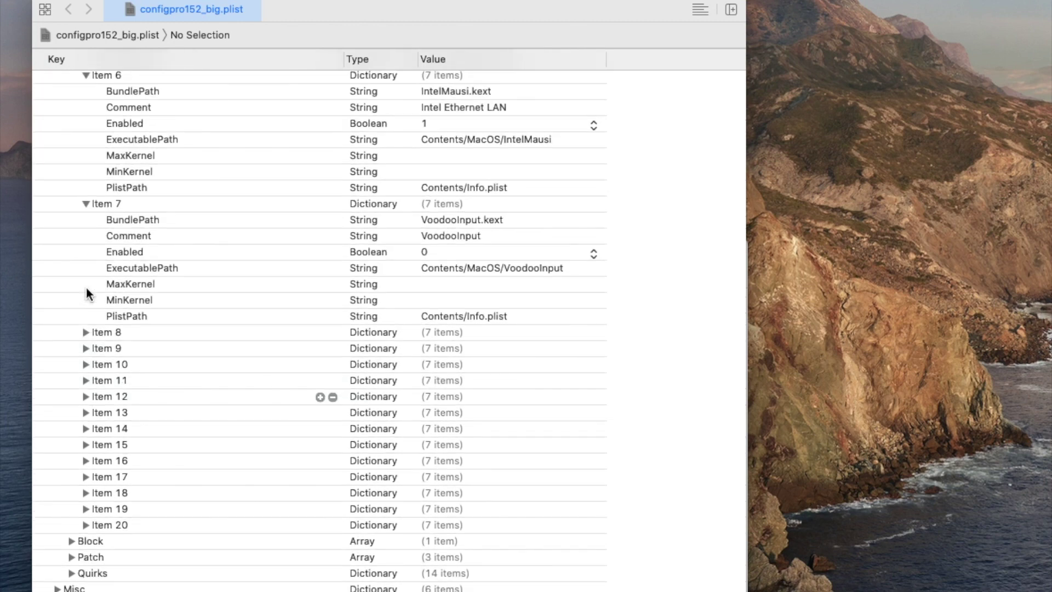
click(86, 460)
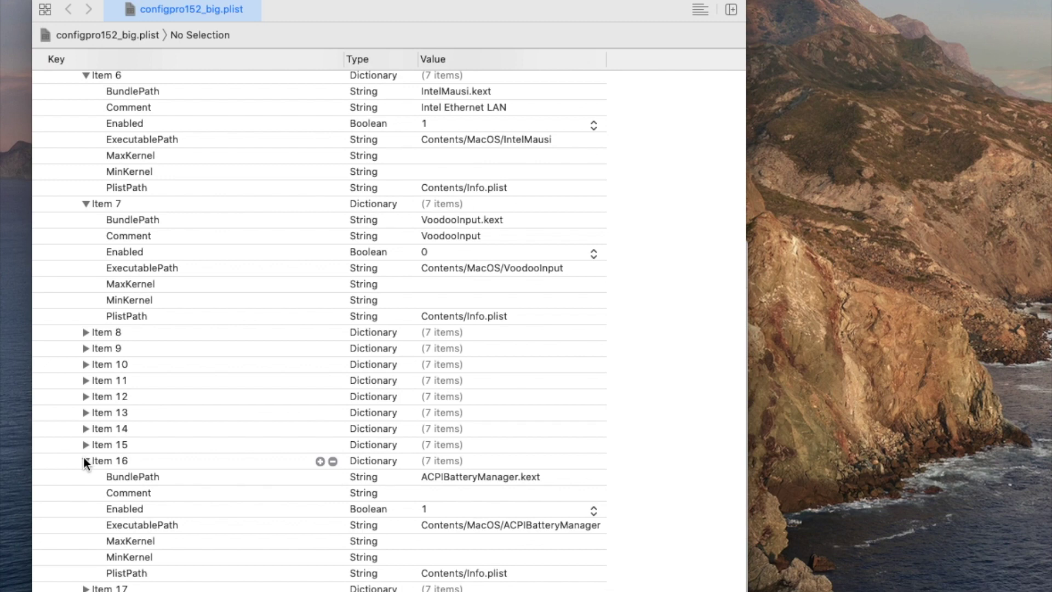
scroll(84, 460, down, 3)
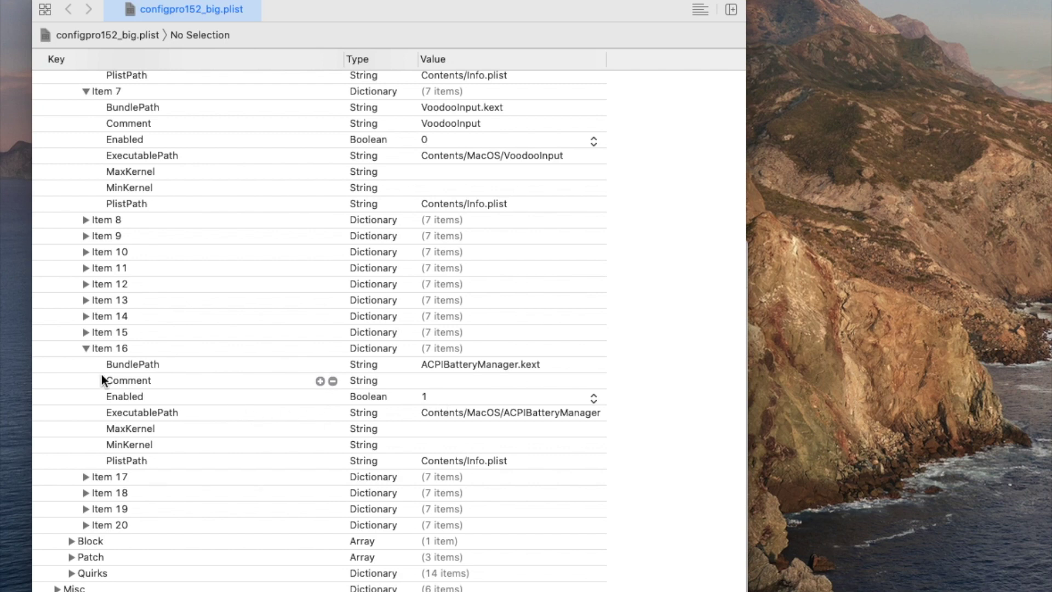
click(86, 349)
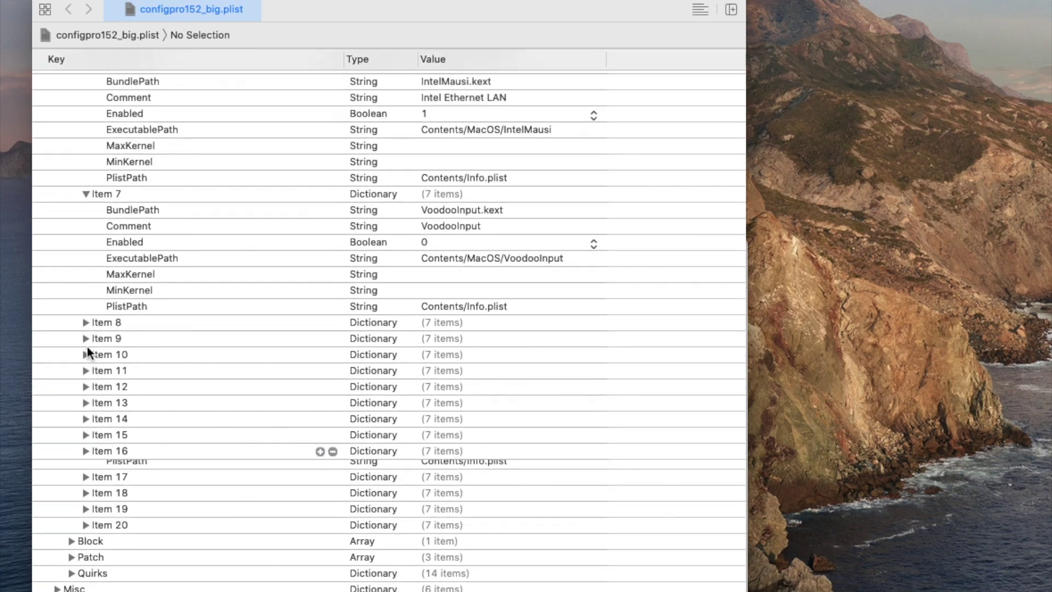
click(85, 509)
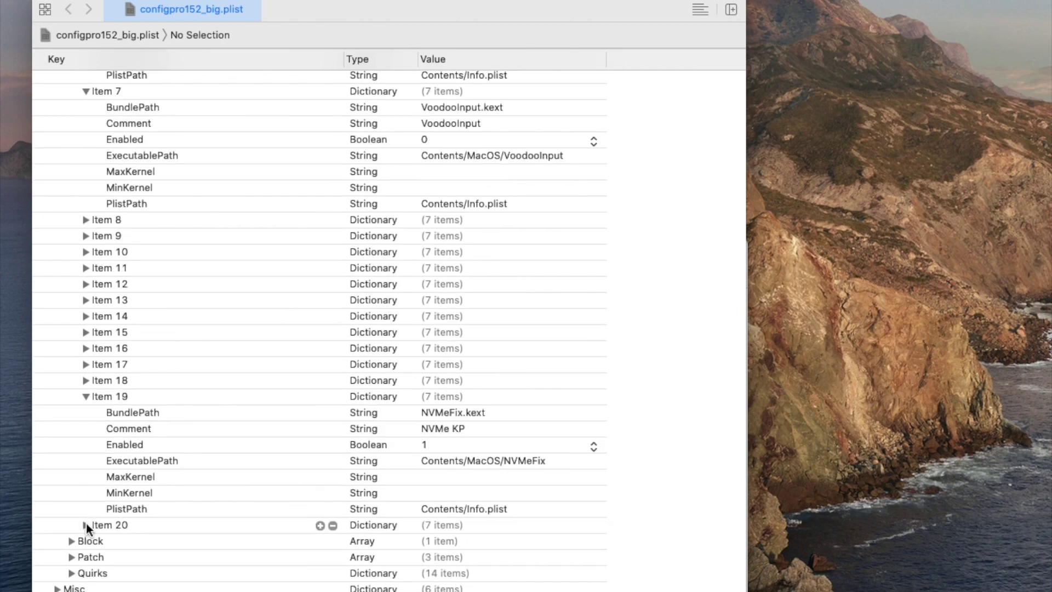
click(85, 524)
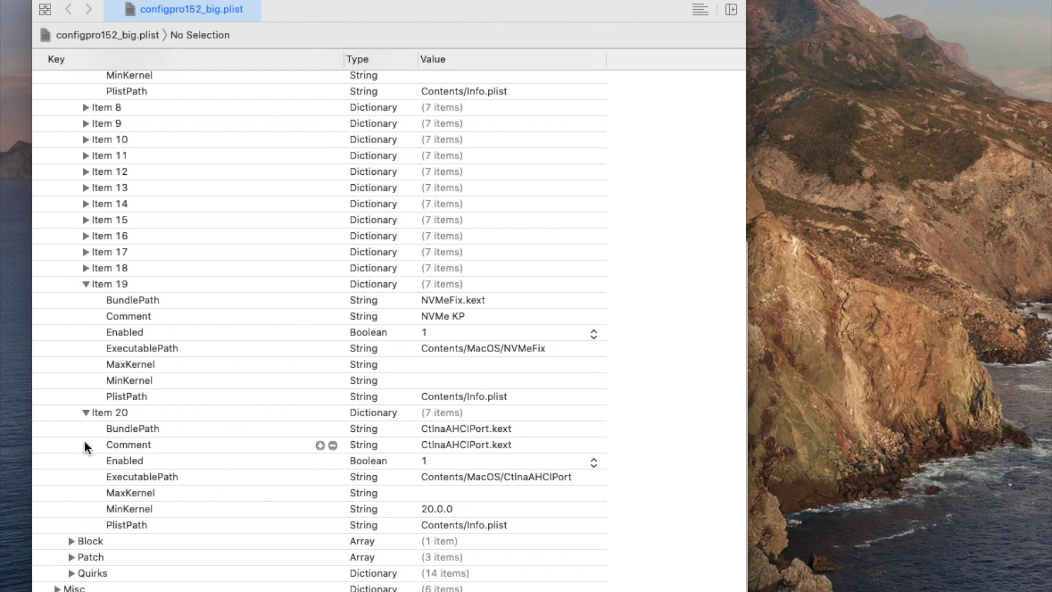
click(86, 413)
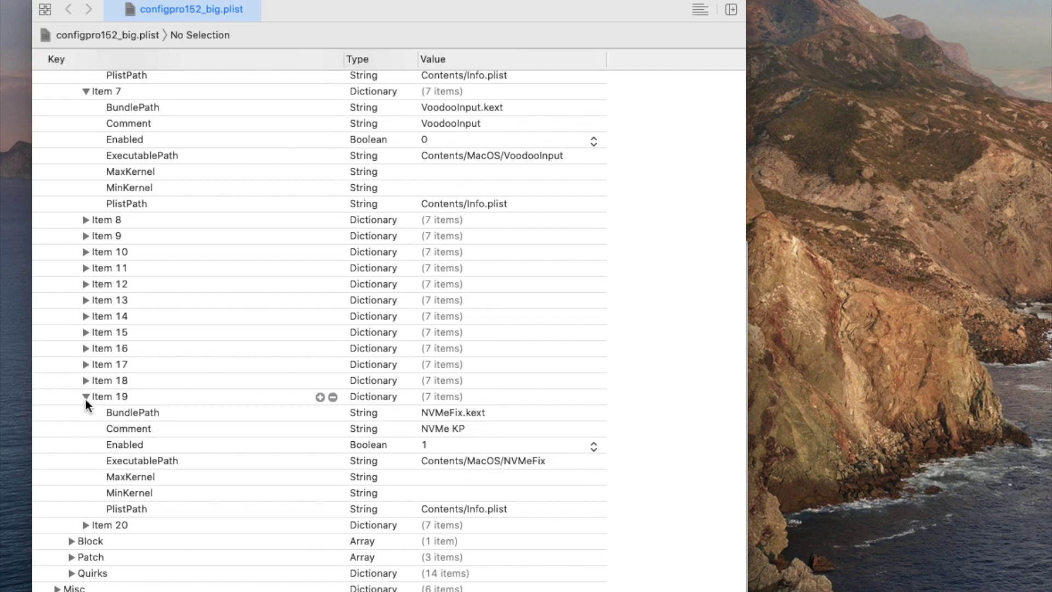
click(86, 397)
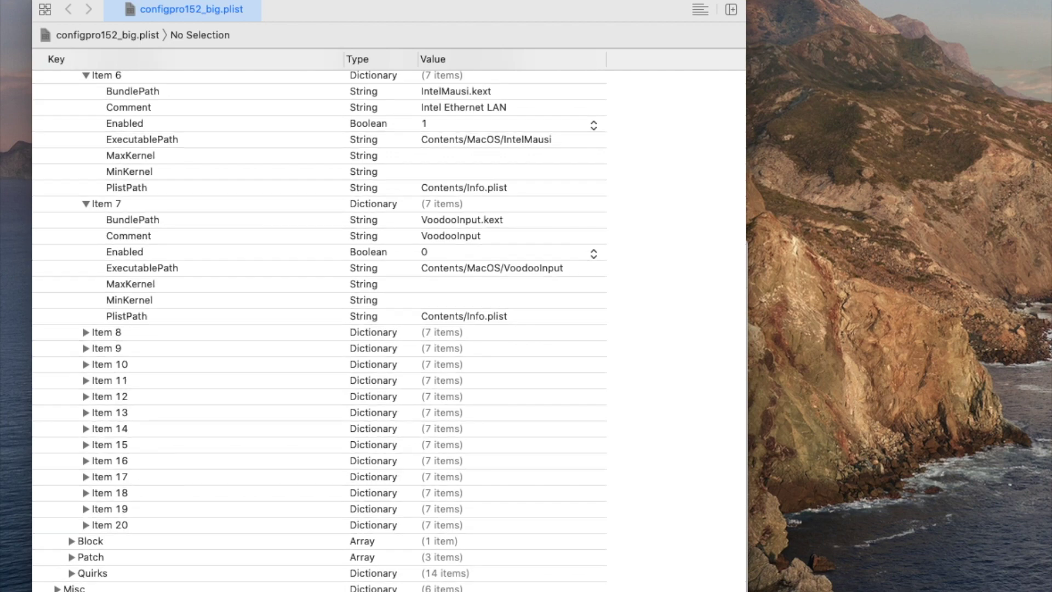
scroll(71, 581, down, 2)
Append '-wegnoegpu alcid=13' to the NVRAM boot-args after debug=0x100.
click(71, 578)
scroll(74, 565, down, 3)
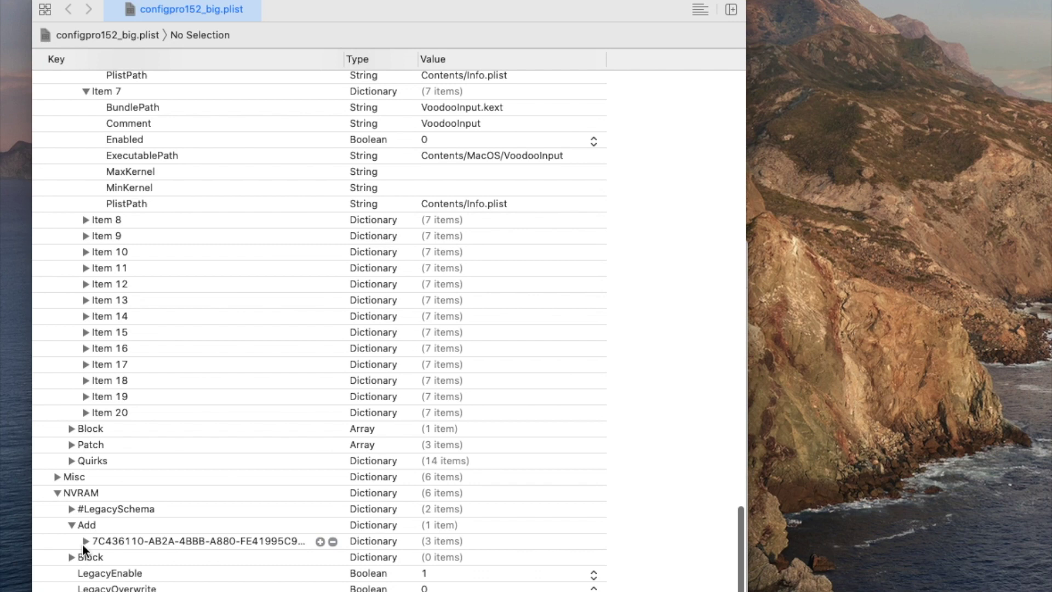
click(86, 541)
scroll(87, 541, down, 2)
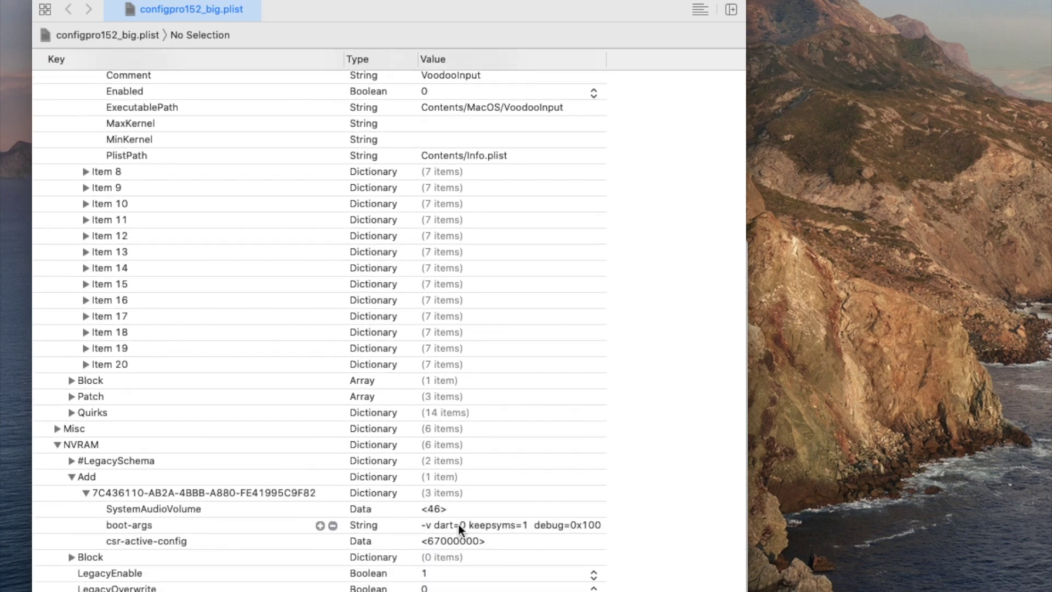
click(572, 527)
click(571, 526)
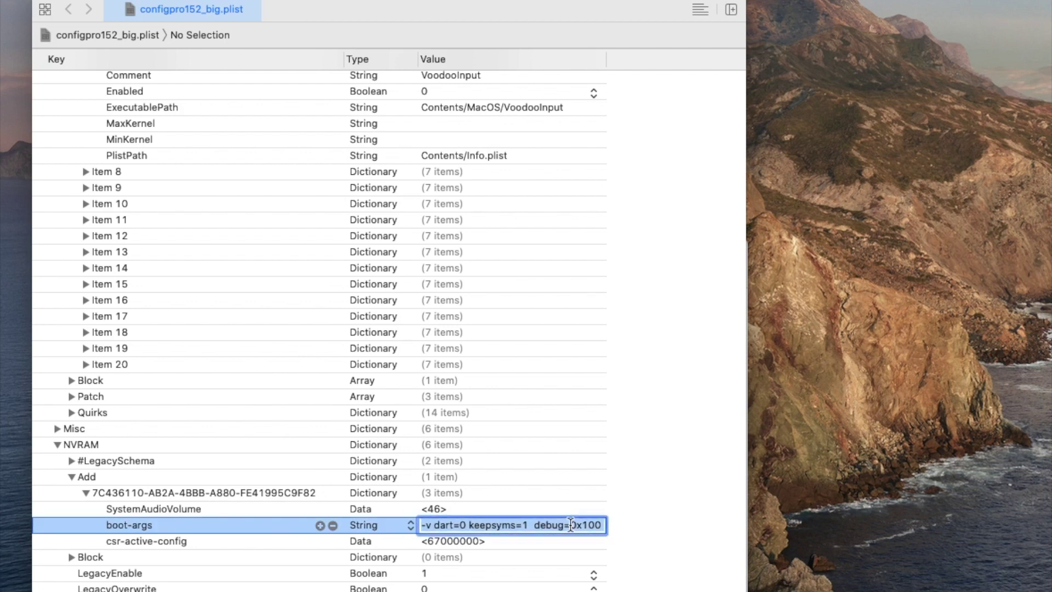
text(-wegnoegpu alcid=13)
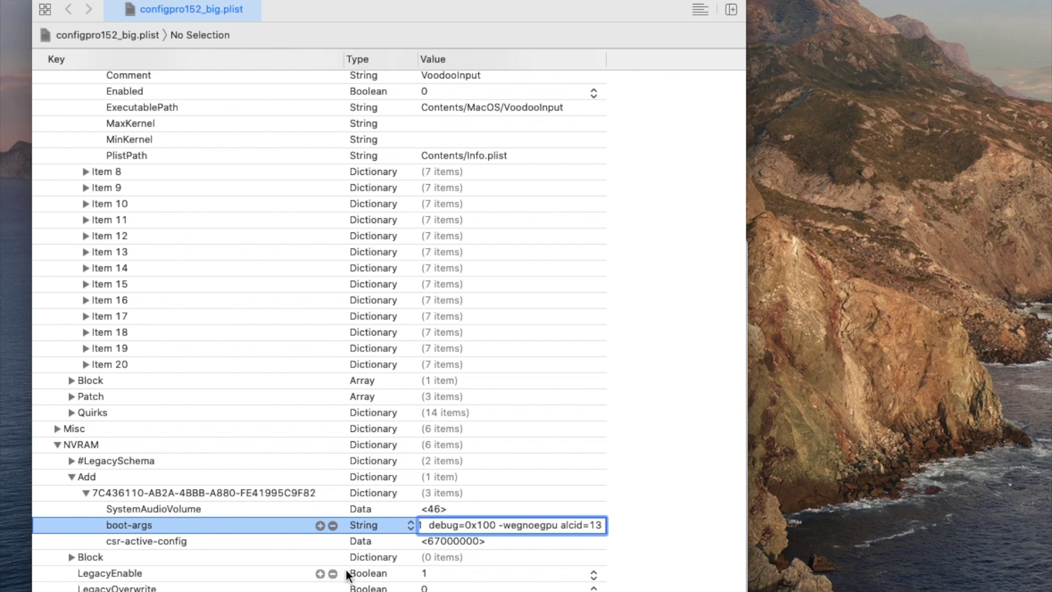
key(Return)
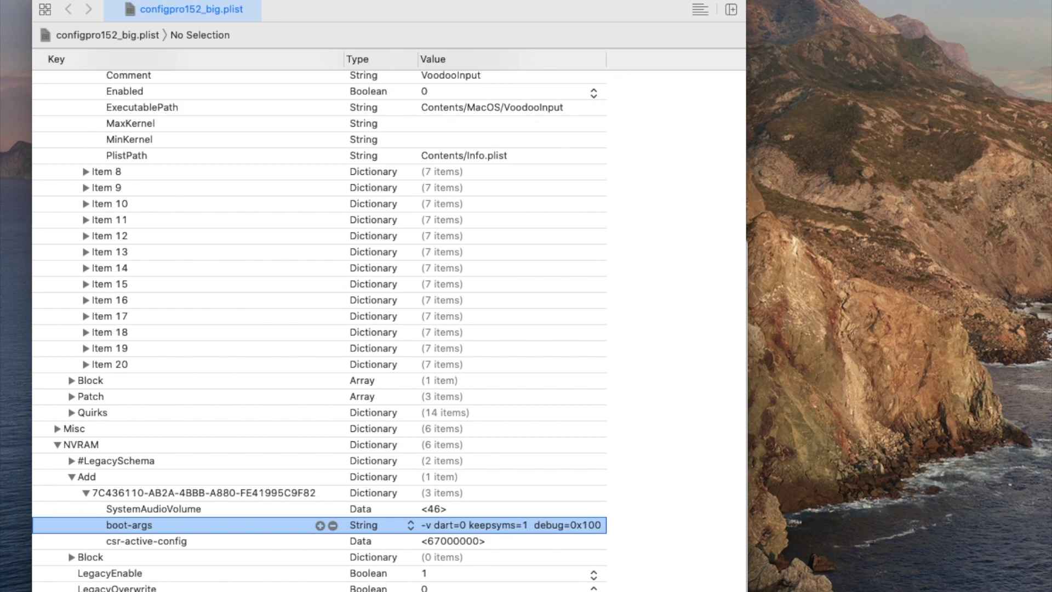
scroll(390, 329, down, 5)
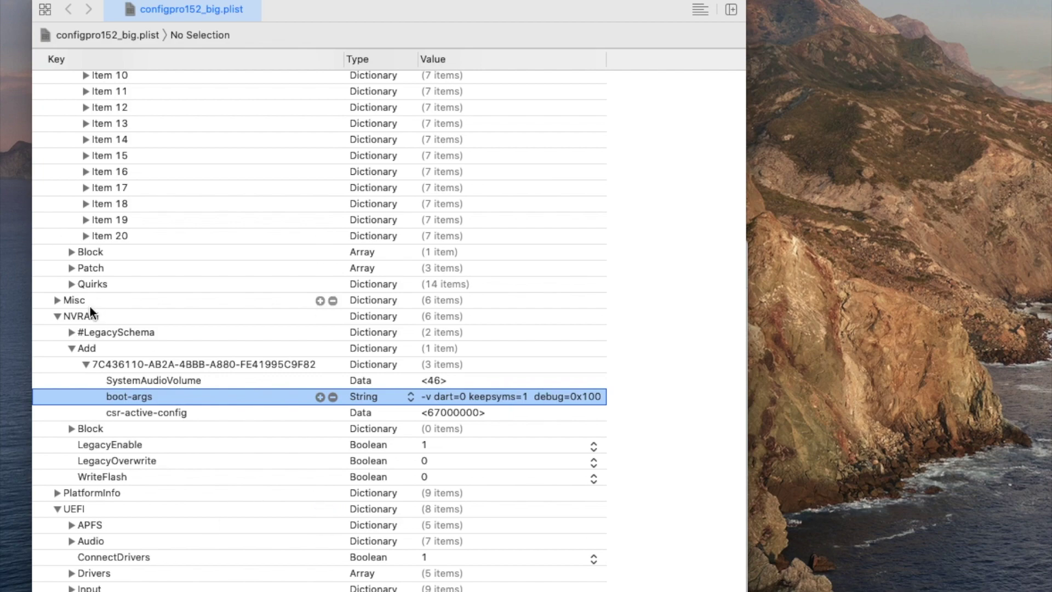
Expand Kernel Quirks, check XhciPortLimit at 0, and scroll down to the UEFI Quirks.
click(72, 284)
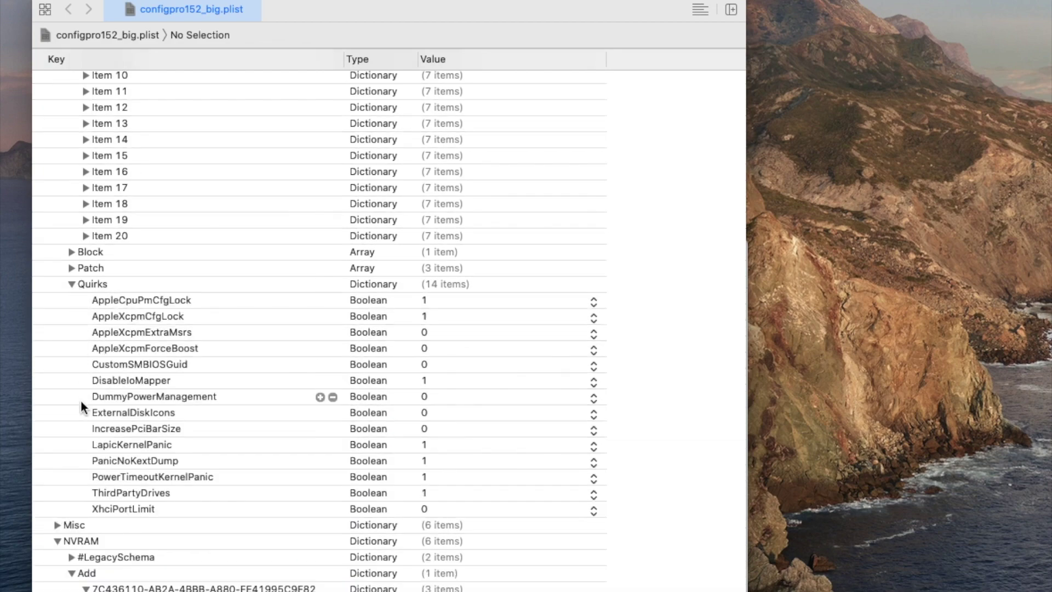
click(443, 508)
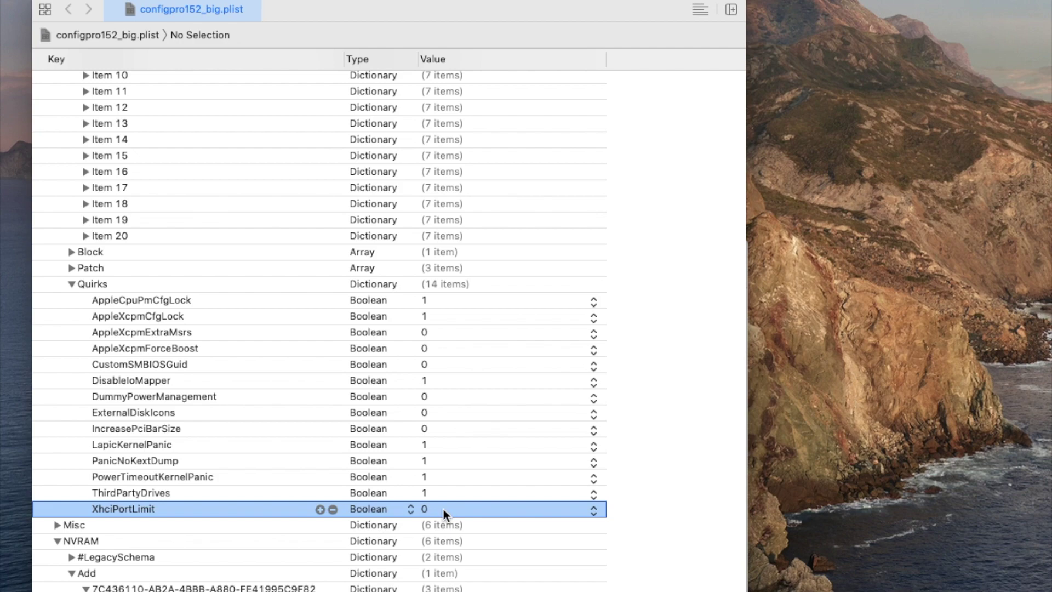
scroll(263, 541, down, 8)
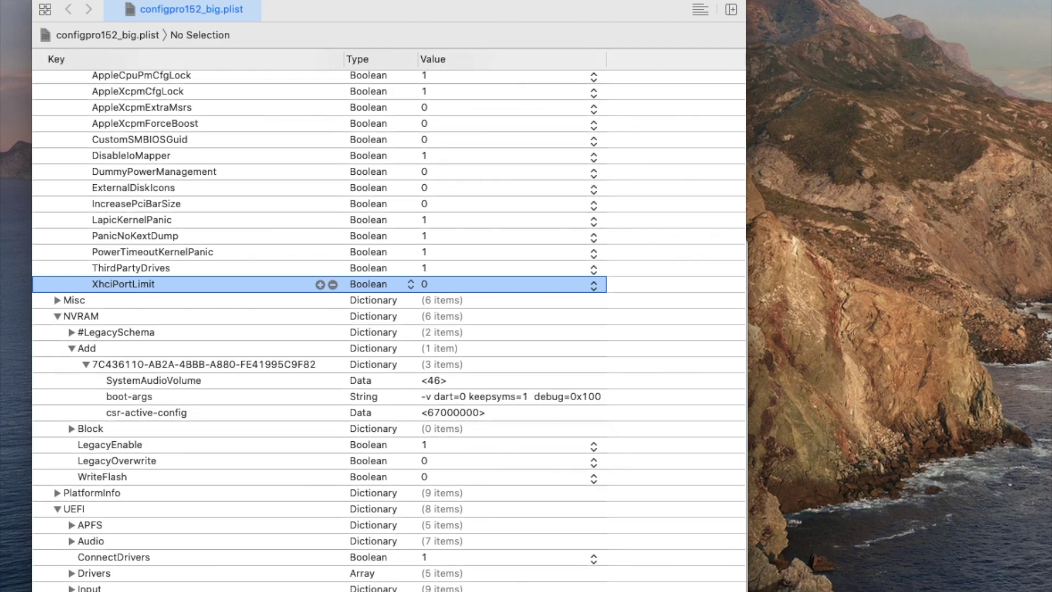
scroll(234, 514, down, 3)
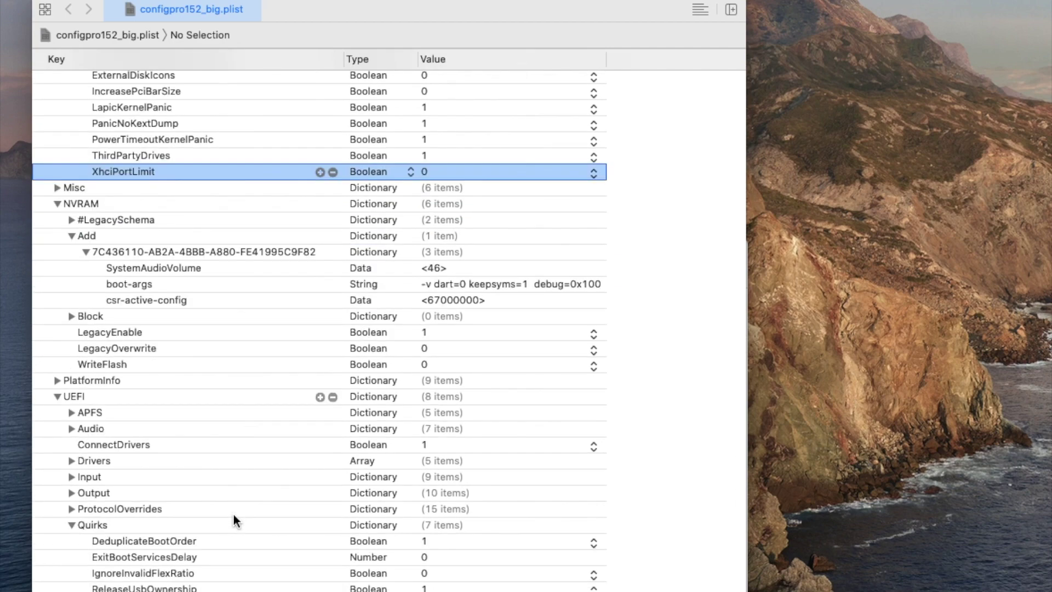